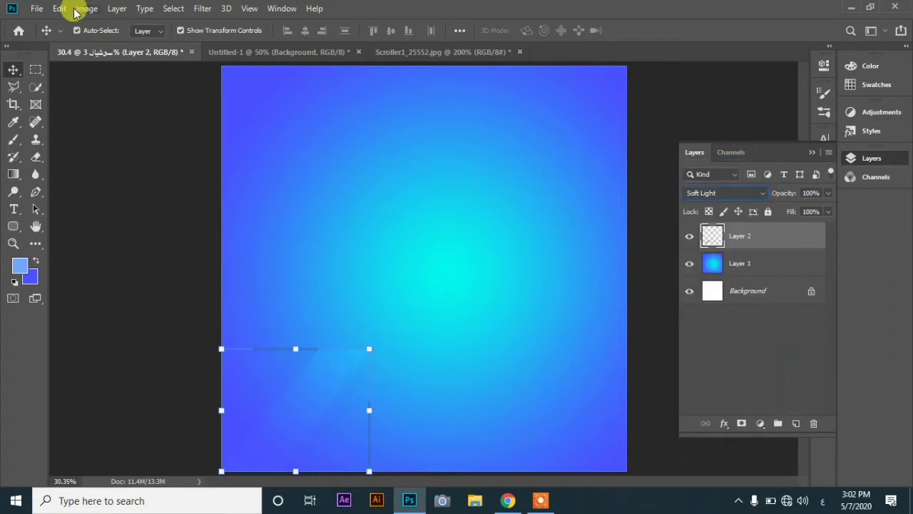
# Duplicate Layer 2 and shift the copied light stripe sideways beside the original near the canvas's lower edge
pyautogui.click(117, 8)
pyautogui.click(164, 20)
pyautogui.click(571, 138)
pyautogui.moveTo(324, 397); pyautogui.dragTo(393, 403)
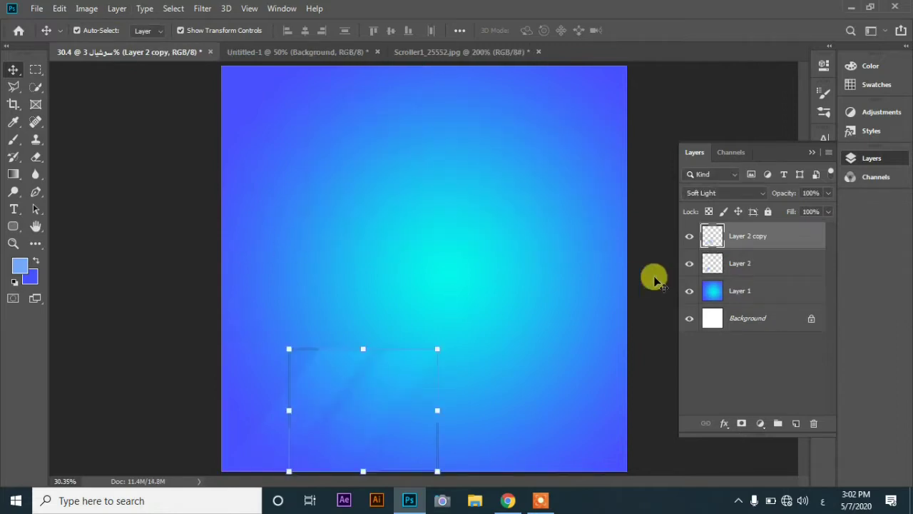
# Select both light stripe layers, Layer 2 and Layer 2 copy, and duplicate them together
pyautogui.keyDown('shift'); pyautogui.click(730, 257); pyautogui.keyUp('shift')
pyautogui.click(117, 8)
pyautogui.click(161, 56)
pyautogui.click(544, 134)
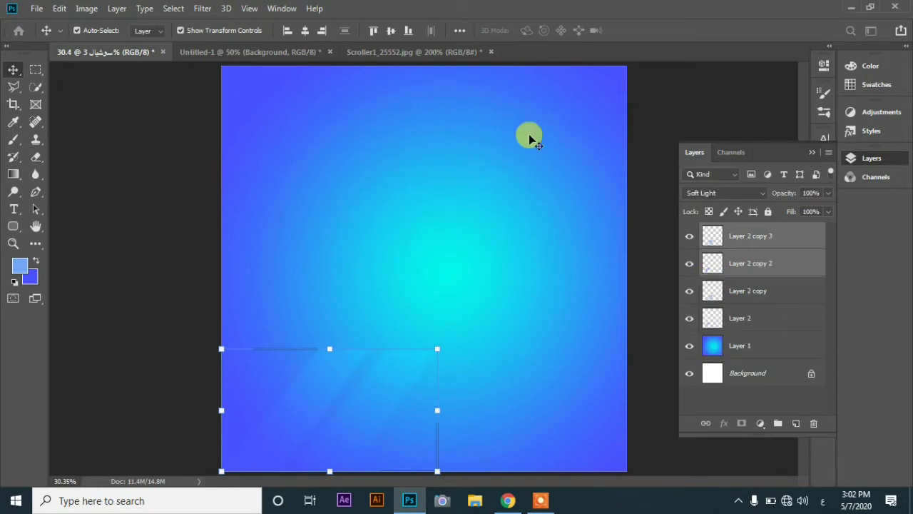
# Flip the two duplicated stripes horizontally and move them to the right half, mirroring the original pair
pyautogui.click(60, 14)
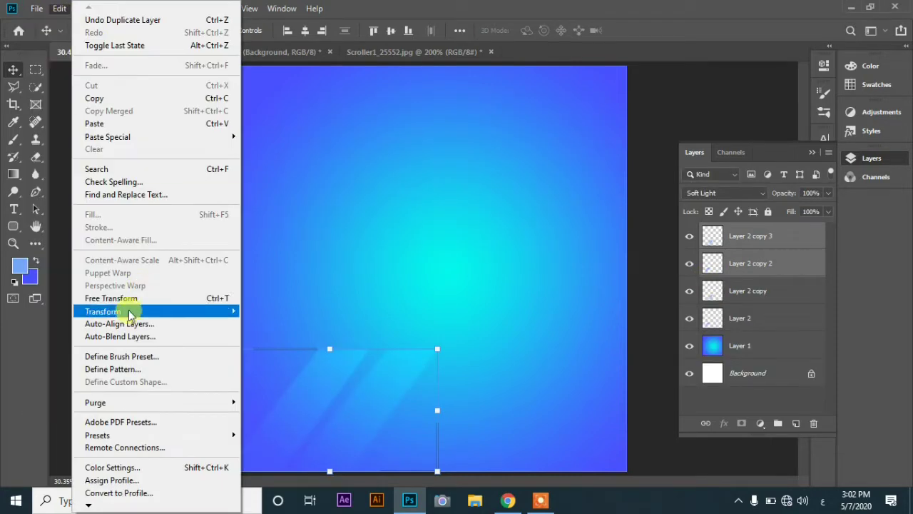
pyautogui.moveTo(186, 312)
pyautogui.click(357, 459)
pyautogui.moveTo(397, 434); pyautogui.dragTo(561, 399)
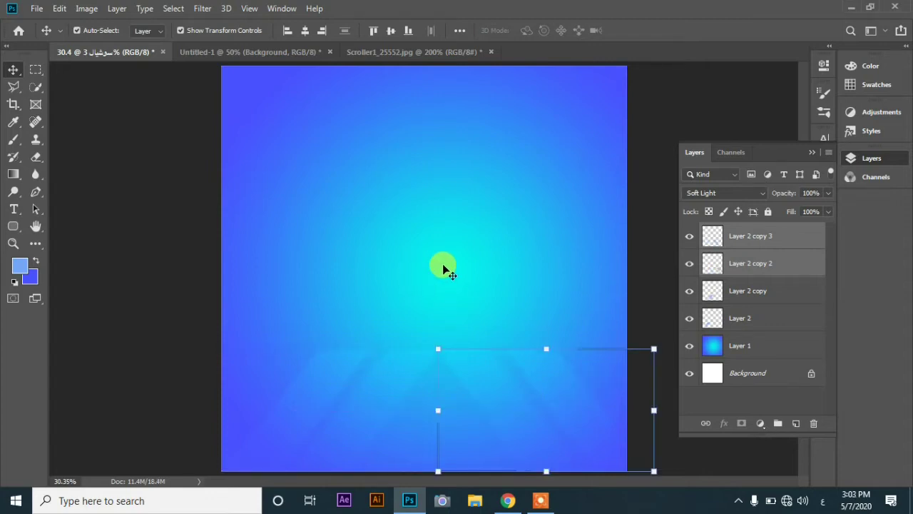
# Group the original pair of stripe layers and the mirrored pair into two separate groups
pyautogui.click(777, 297)
pyautogui.keyDown('shift'); pyautogui.click(770, 318); pyautogui.keyUp('shift')
pyautogui.click(778, 423)
pyautogui.click(740, 234)
pyautogui.keyDown('shift'); pyautogui.click(750, 264); pyautogui.keyUp('shift')
pyautogui.click(777, 423)
pyautogui.click(553, 381)
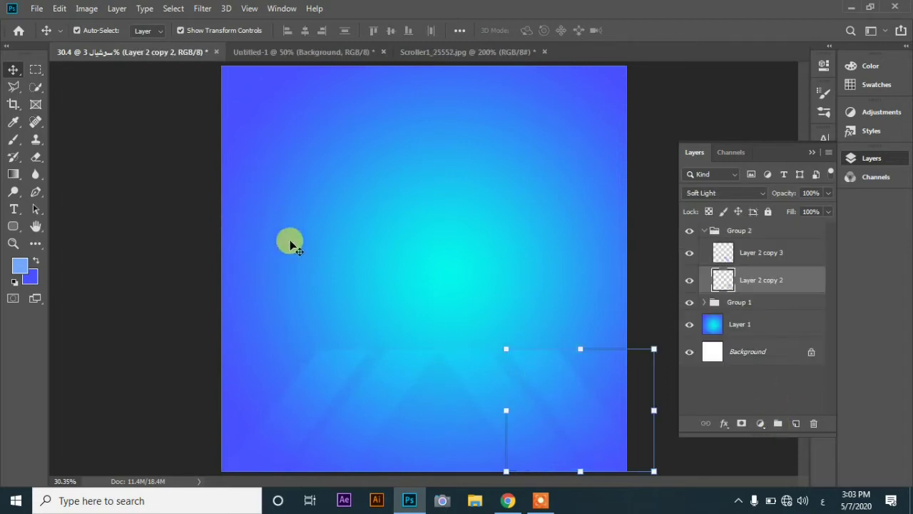
# Bring the burger from Untitled-1 into the سوشيال 3 document and convert its layer to a smart object
pyautogui.click(317, 53)
pyautogui.moveTo(402, 235); pyautogui.dragTo(485, 291)
pyautogui.rightClick(756, 283)
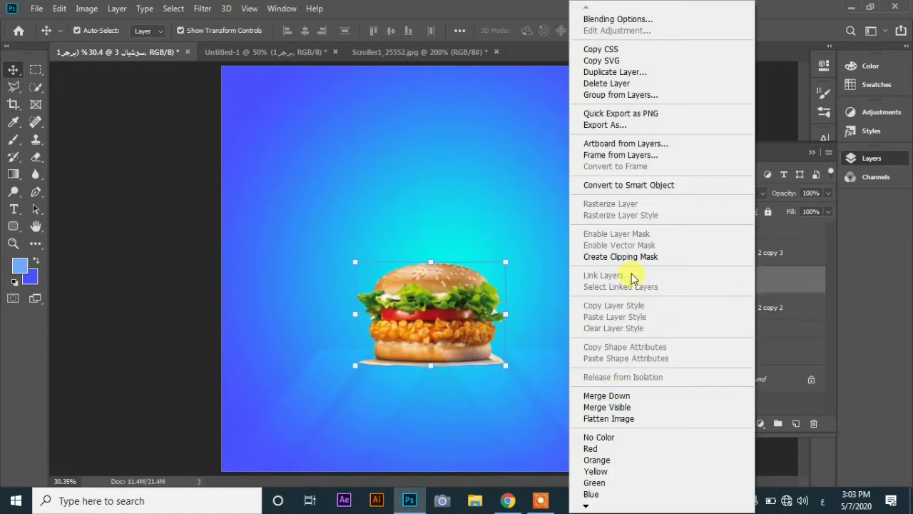
pyautogui.click(629, 185)
# Scale up the burger and place it in the upper middle of the canvas above the stripes
pyautogui.moveTo(505, 259); pyautogui.dragTo(546, 193)
pyautogui.press('Return')
pyautogui.moveTo(502, 248); pyautogui.dragTo(445, 247)
pyautogui.moveTo(533, 375); pyautogui.dragTo(498, 354)
pyautogui.press('Return')
pyautogui.moveTo(417, 255); pyautogui.dragTo(450, 185)
pyautogui.click(526, 362)
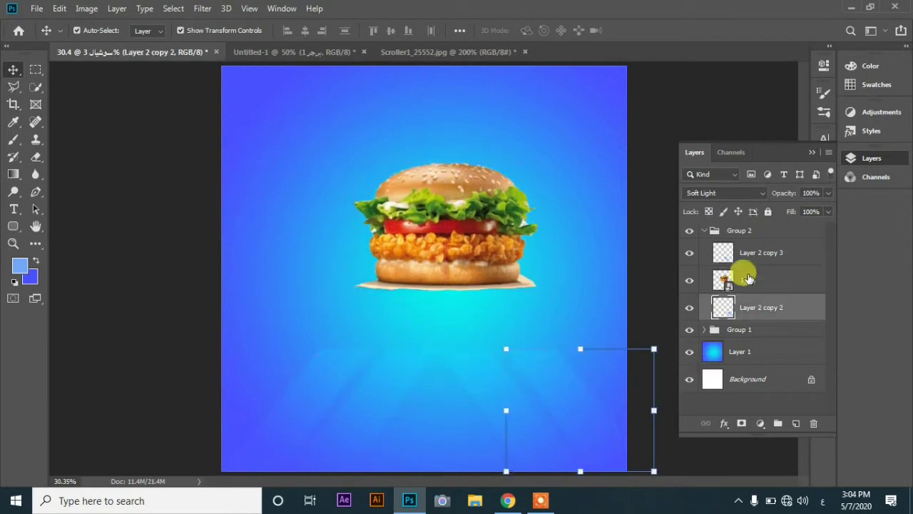
# Collapse both groups and move the light stripes on each side up toward the burger
pyautogui.click(702, 231)
pyautogui.click(711, 234)
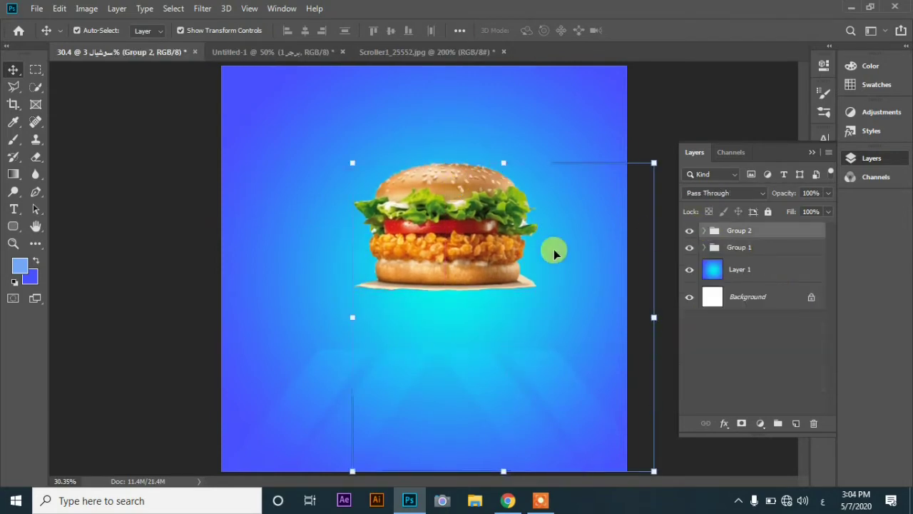
pyautogui.moveTo(549, 372); pyautogui.dragTo(539, 310)
pyautogui.click(307, 410)
pyautogui.click(703, 248)
pyautogui.moveTo(363, 417); pyautogui.dragTo(385, 352)
# Shrink the burger slightly and recentre it just above the light stripes
pyautogui.click(740, 230)
pyautogui.moveTo(450, 122); pyautogui.dragTo(460, 196)
pyautogui.moveTo(344, 293); pyautogui.dragTo(368, 273)
pyautogui.press('Return')
pyautogui.moveTo(473, 187); pyautogui.dragTo(432, 189)
# Add a new layer above the burger layer and set the Brush's foreground colour to light cyan
pyautogui.click(793, 424)
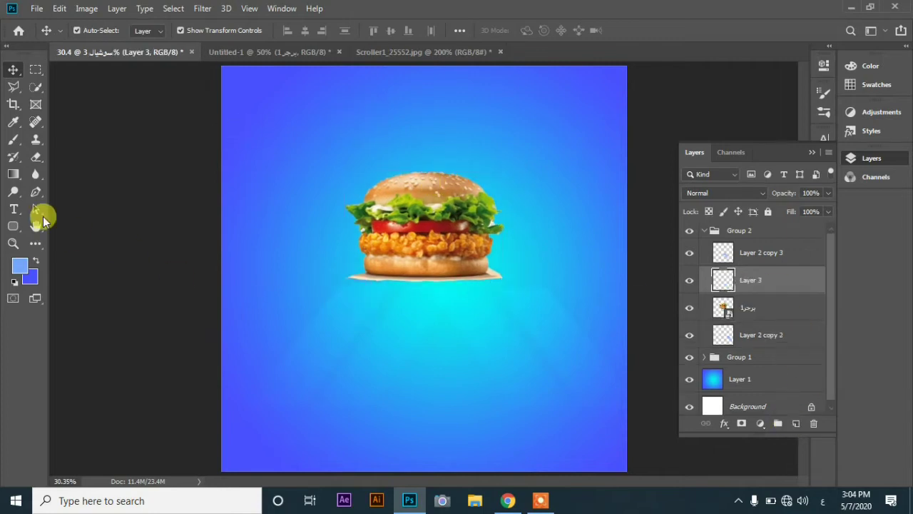
pyautogui.click(14, 140)
pyautogui.click(19, 266)
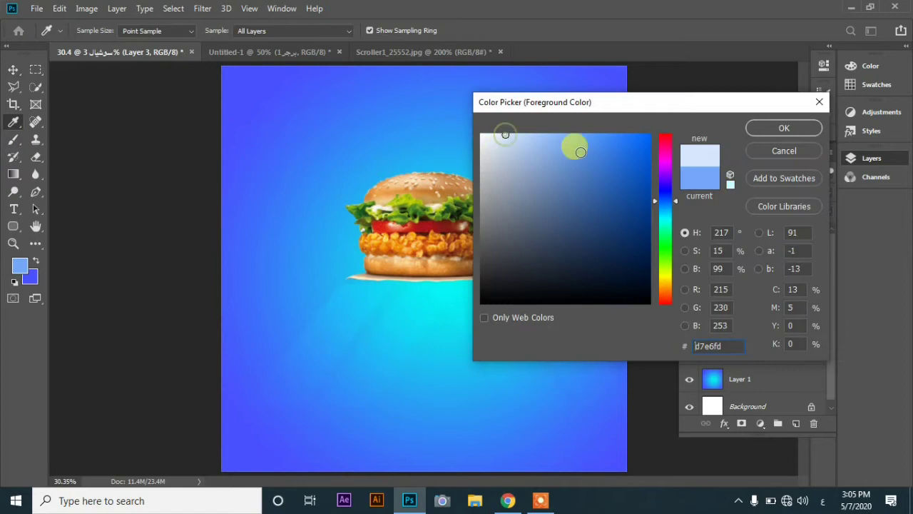
pyautogui.click(402, 283)
pyautogui.click(539, 135)
pyautogui.click(771, 128)
# Paint a single soft light cyan spot on Layer 3 near the canvas's upper-left corner
pyautogui.rightClick(325, 149)
pyautogui.click(292, 114)
pyautogui.click(14, 71)
pyautogui.click(250, 113)
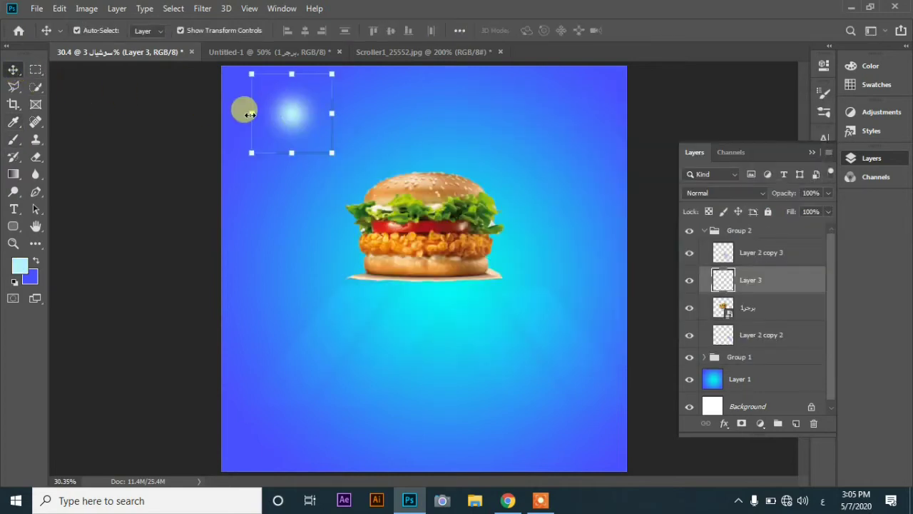
# Stretch the light spot to about 182% by 236%, rotate it about -88°, and centre it on the canvas's top edge
pyautogui.moveTo(381, 116); pyautogui.dragTo(397, 116)
pyautogui.moveTo(326, 152); pyautogui.dragTo(330, 119)
pyautogui.moveTo(408, 129); pyautogui.dragTo(345, 21)
pyautogui.moveTo(372, 161); pyautogui.dragTo(427, 74)
pyautogui.moveTo(325, 76); pyautogui.dragTo(286, 73)
pyautogui.moveTo(457, 76)
pyautogui.mouseDown()
pyautogui.moveTo(490, 76)
pyautogui.moveTo(473, 77)
pyautogui.mouseUp()
pyautogui.moveTo(386, 88); pyautogui.dragTo(431, 77)
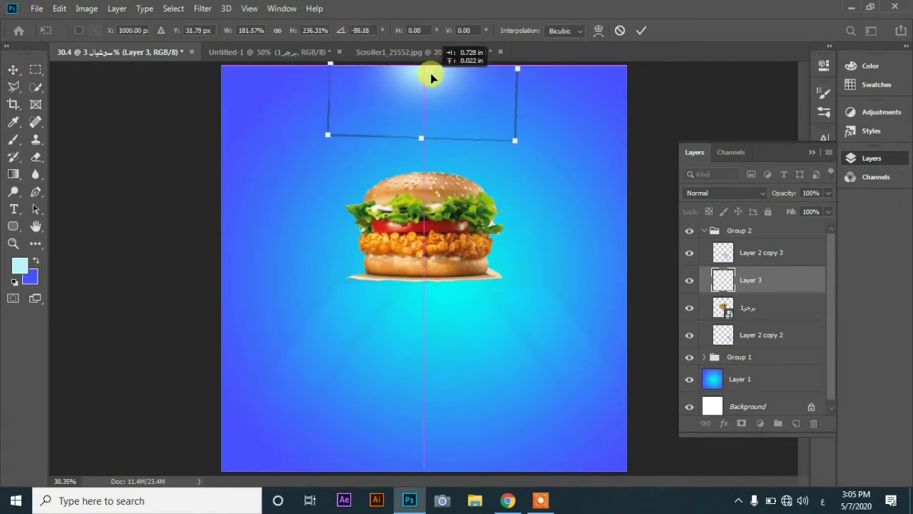
# Warp the light spot downward into a glow falling from the canvas's top edge
pyautogui.click(597, 30)
pyautogui.moveTo(453, 135); pyautogui.dragTo(448, 241)
pyautogui.moveTo(441, 87)
pyautogui.mouseDown()
pyautogui.moveTo(441, 58)
pyautogui.moveTo(445, 83)
pyautogui.mouseUp()
pyautogui.click(640, 30)
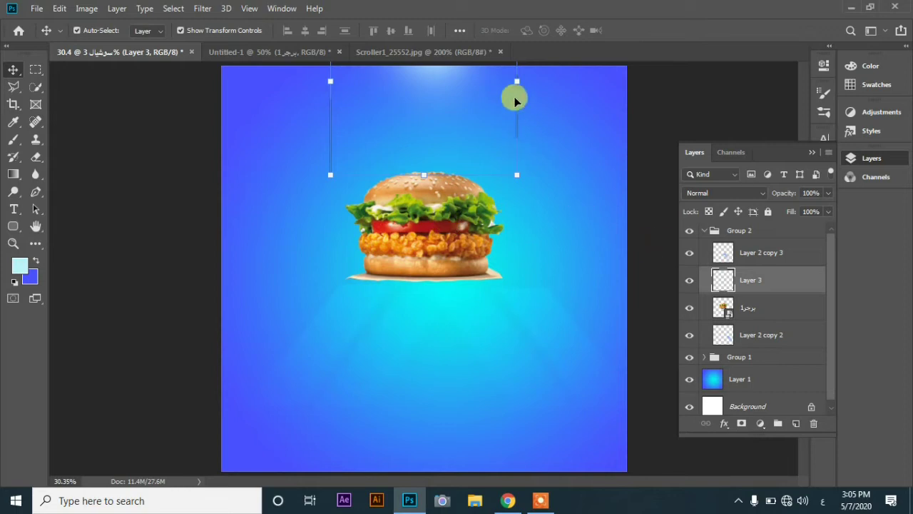
# Close the Scroller1_25552.jpg document
pyautogui.click(391, 53)
pyautogui.click(500, 52)
pyautogui.click(450, 192)
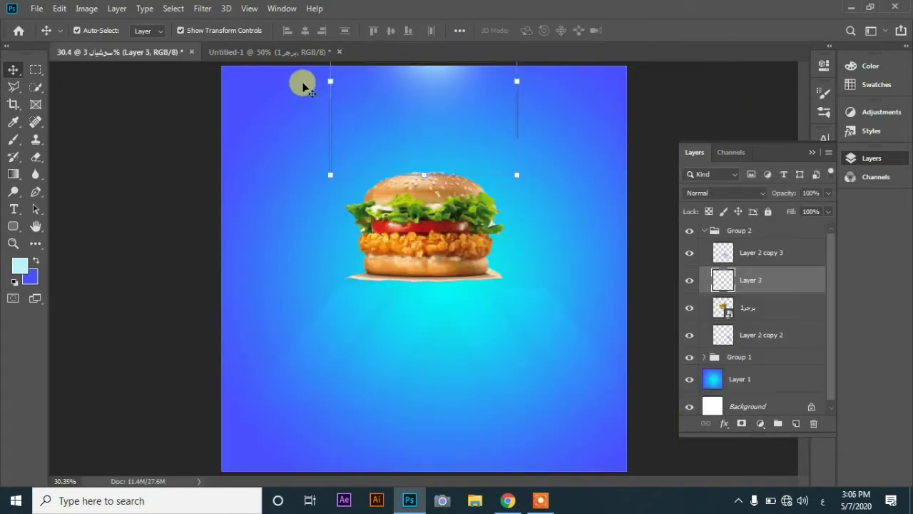
# Bring the roast chicken from Untitled-1 into the سوشيال 3 document and convert its layer to a smart object
pyautogui.click(242, 53)
pyautogui.moveTo(201, 288); pyautogui.dragTo(451, 327)
pyautogui.rightClick(751, 281)
pyautogui.click(618, 186)
# Resize the roast chicken and position it beside the burger, on its left
pyautogui.moveTo(513, 348); pyautogui.dragTo(302, 275)
pyautogui.hotkey('ctrl', 'z')
pyautogui.moveTo(382, 303); pyautogui.dragTo(432, 347)
pyautogui.press('Return')
pyautogui.moveTo(372, 255); pyautogui.dragTo(350, 221)
pyautogui.moveTo(440, 312)
pyautogui.mouseDown()
pyautogui.moveTo(438, 296)
pyautogui.moveTo(438, 303)
pyautogui.mouseUp()
pyautogui.doubleClick(344, 225)
# Move the chicken layer below the burger layer and adjust both foods so the burger overlaps the chicken plate
pyautogui.moveTo(749, 280); pyautogui.dragTo(754, 333)
pyautogui.moveTo(327, 226); pyautogui.dragTo(335, 207)
pyautogui.click(442, 196)
pyautogui.moveTo(500, 278); pyautogui.dragTo(475, 262)
pyautogui.doubleClick(412, 198)
pyautogui.moveTo(410, 193); pyautogui.dragTo(439, 220)
pyautogui.moveTo(327, 206); pyautogui.dragTo(360, 225)
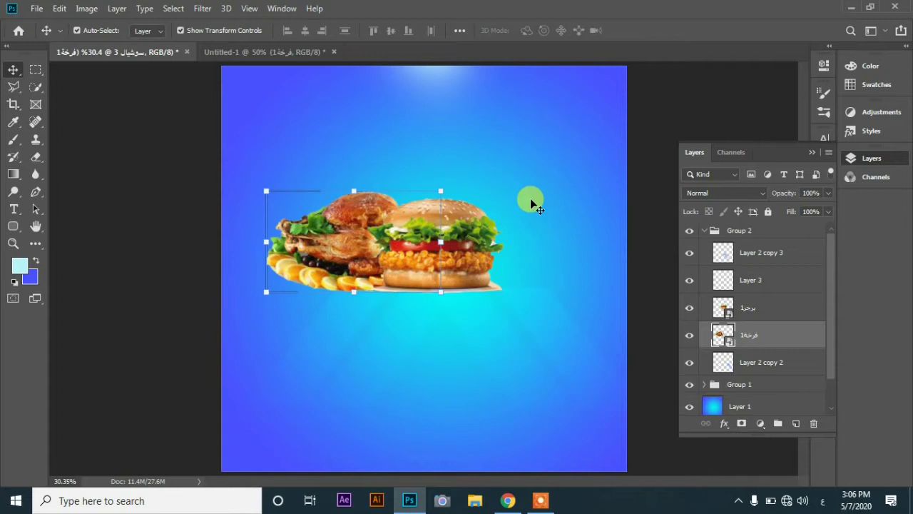
# In Untitled-1, hide the chicken and burger layers and move the drink and fries cutout toward the canvas centre
pyautogui.click(290, 47)
pyautogui.click(689, 283)
pyautogui.click(689, 259)
pyautogui.click(167, 151)
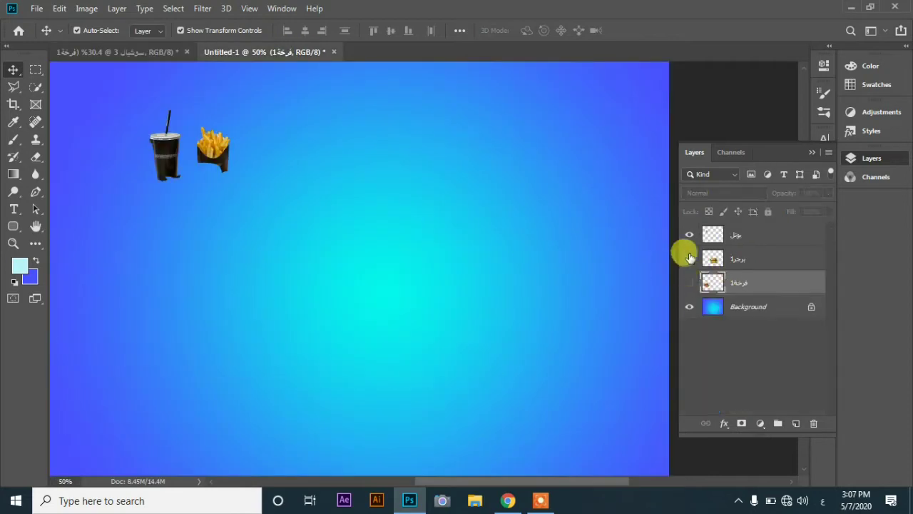
pyautogui.moveTo(166, 151); pyautogui.dragTo(267, 200)
# Select the fries with the Rectangular Marquee, cut them from the drink layer, and paste them onto their own layer
pyautogui.click(737, 233)
pyautogui.click(35, 71)
pyautogui.moveTo(288, 139); pyautogui.dragTo(401, 267)
pyautogui.click(59, 8)
pyautogui.click(93, 85)
pyautogui.click(59, 8)
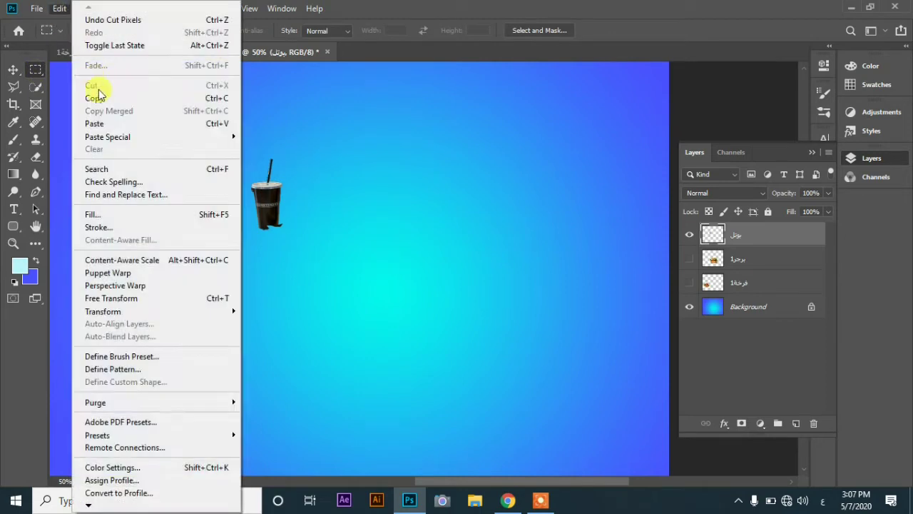
pyautogui.click(94, 123)
# Convert the drink layer بوتل to a smart object and bring it into the سوشيال 3 document
pyautogui.press('v')
pyautogui.click(740, 257)
pyautogui.rightClick(742, 257)
pyautogui.click(619, 185)
pyautogui.moveTo(261, 194); pyautogui.dragTo(357, 204)
# Resize the drink cup, move its layer below Layer 2 copy 2, and stand it behind the chicken's left side
pyautogui.moveTo(407, 249); pyautogui.dragTo(501, 319)
pyautogui.press('Return')
pyautogui.moveTo(370, 274); pyautogui.dragTo(314, 208)
pyautogui.moveTo(764, 340); pyautogui.dragTo(762, 399)
pyautogui.moveTo(331, 183); pyautogui.dragTo(320, 132)
pyautogui.press('Return')
pyautogui.moveTo(331, 173); pyautogui.dragTo(303, 194)
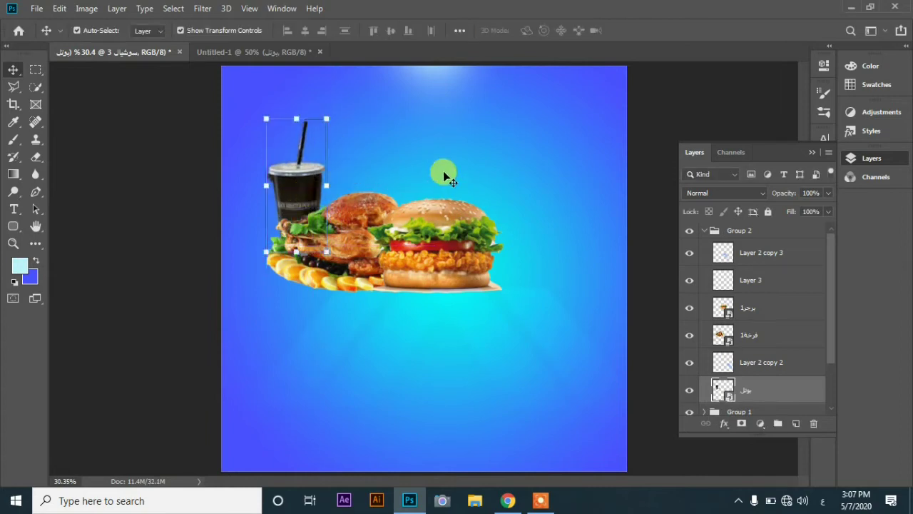
# Rasterize the drink layer and trim the leftover fringe along the straw's left edge with the Polygonal Lasso
pyautogui.doubleClick(12, 245)
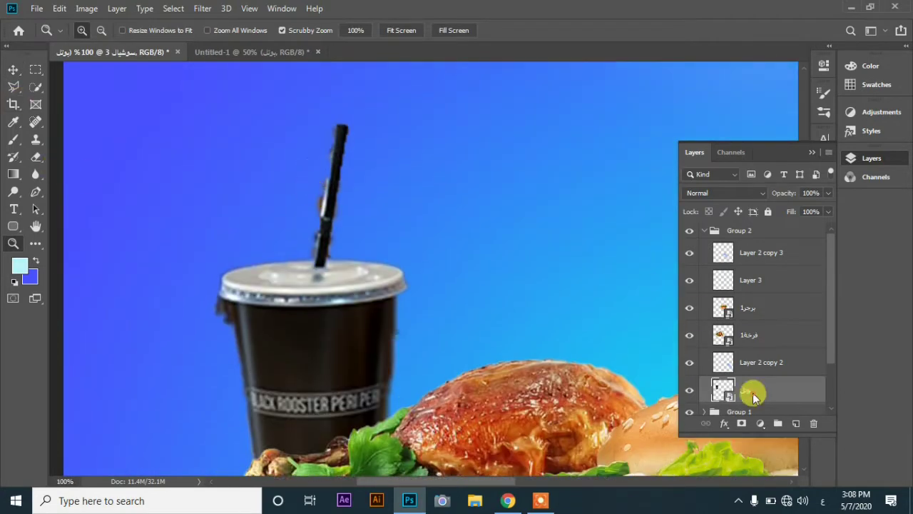
pyautogui.rightClick(753, 396)
pyautogui.click(618, 241)
pyautogui.click(13, 86)
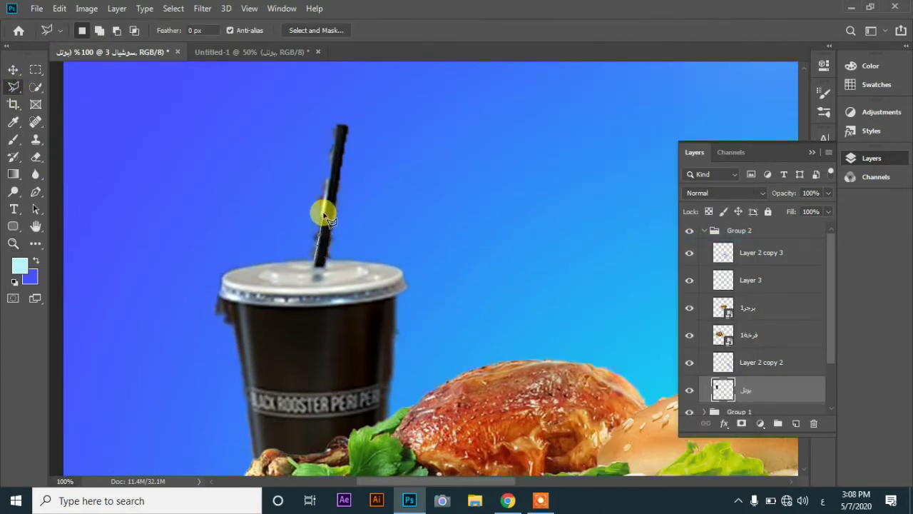
pyautogui.click(293, 228)
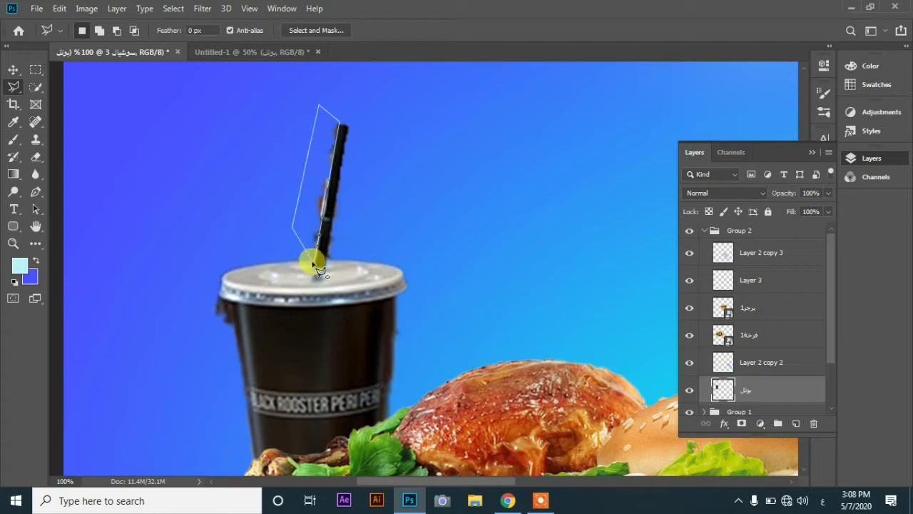
pyautogui.click(318, 263)
# Trim the leftover fringe along the straw's right edge with the Polygonal Lasso
pyautogui.click(346, 125)
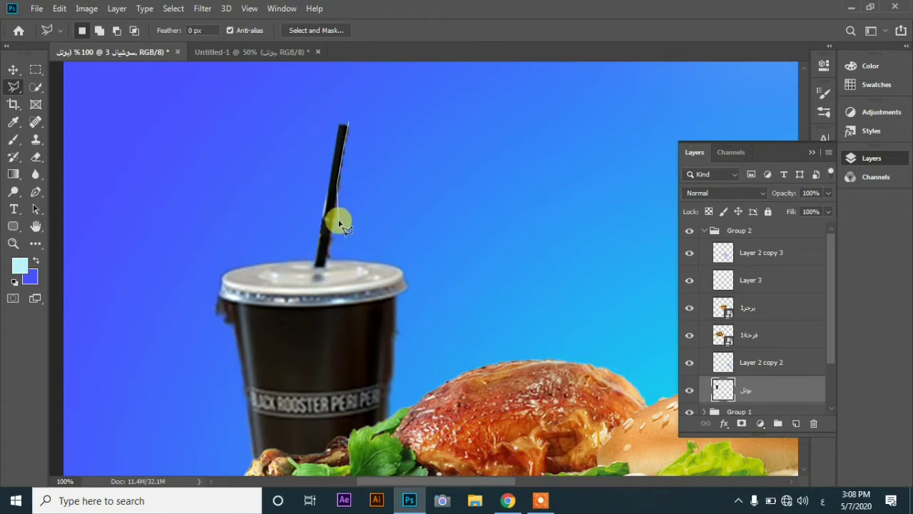
pyautogui.click(327, 262)
pyautogui.click(378, 159)
pyautogui.click(375, 74)
pyautogui.press('Escape')
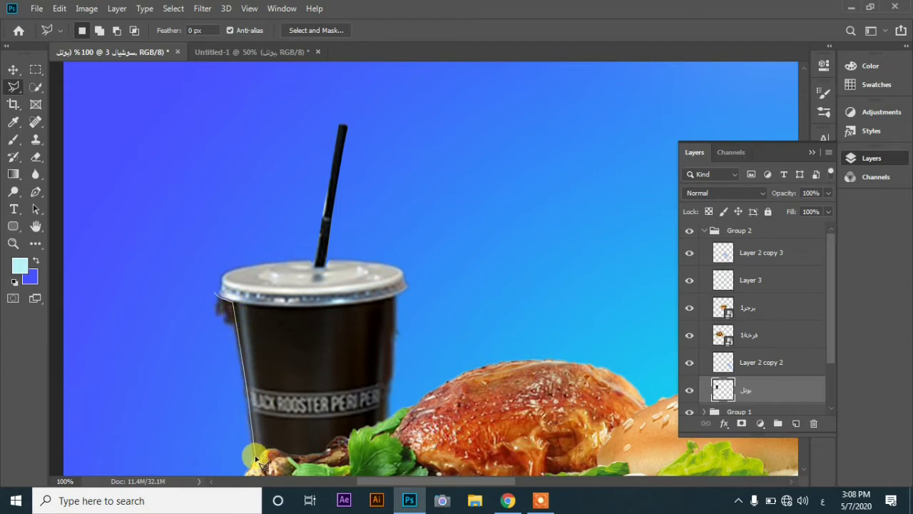
# Outline the stray pixels along the cup's left side, delete them, and clear the selection
pyautogui.click(118, 219)
pyautogui.click(218, 296)
pyautogui.press('Delete')
pyautogui.hotkey('ctrl', 'd')
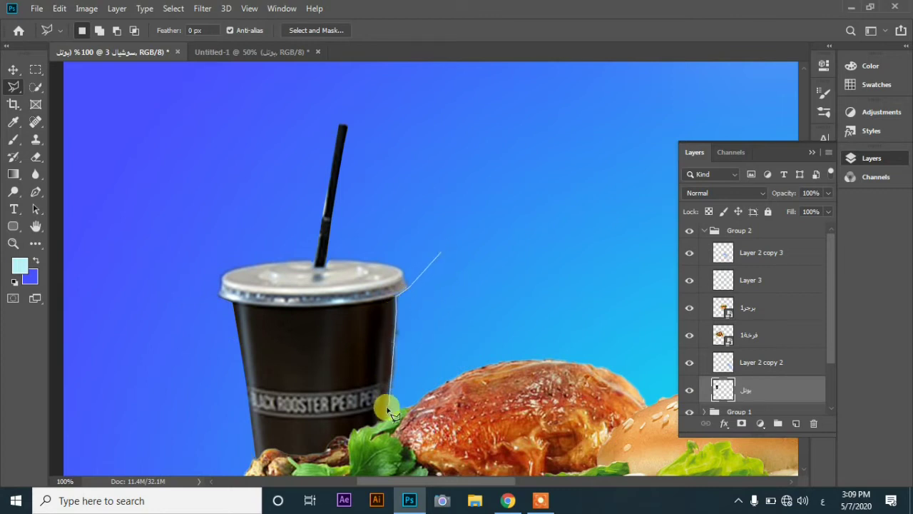
# Outline the stray pixels along the cup's right side with the Polygonal Lasso to trim them
pyautogui.click(436, 366)
pyautogui.click(538, 210)
pyautogui.click(441, 251)
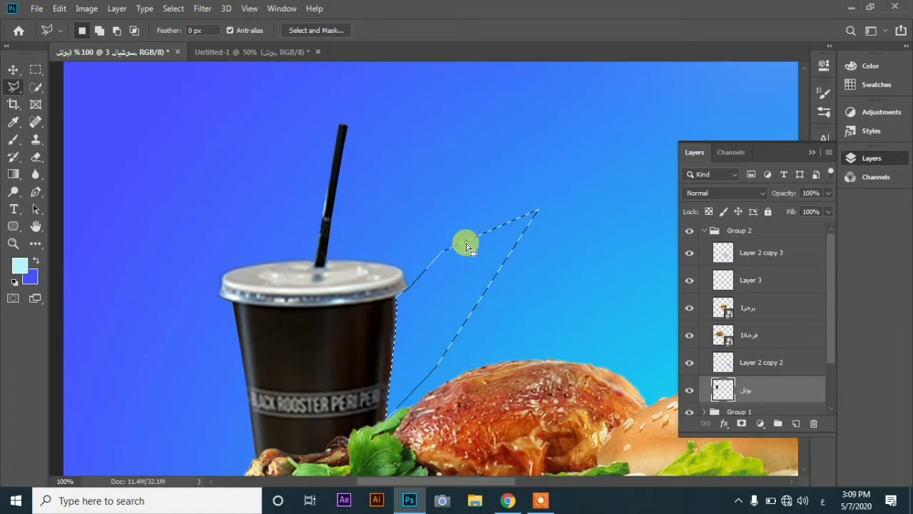
# Shift the drink cup slightly right behind the chicken
pyautogui.press('z')
pyautogui.click(408, 30)
pyautogui.press('v')
pyautogui.moveTo(309, 183); pyautogui.dragTo(324, 184)
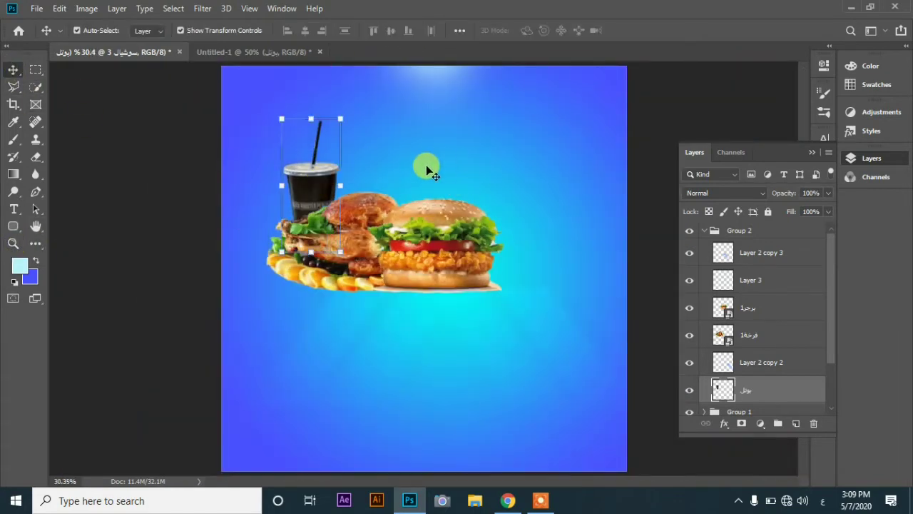
# Bring the fries from Untitled-1 into the سوشيال 3 document above Layer 1 and convert them to a smart object
pyautogui.click(485, 153)
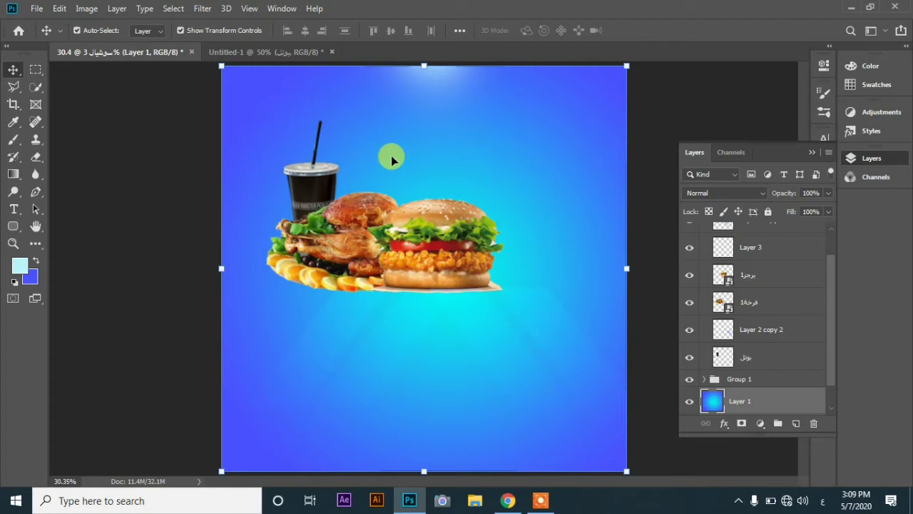
pyautogui.click(302, 51)
pyautogui.moveTo(362, 287); pyautogui.dragTo(449, 224)
pyautogui.rightClick(742, 401)
pyautogui.click(607, 185)
# Resize the fries on Layer 4 and place them behind the burger
pyautogui.moveTo(767, 330); pyautogui.dragTo(763, 246)
pyautogui.click(705, 230)
pyautogui.click(739, 266)
pyautogui.moveTo(448, 214); pyautogui.dragTo(497, 270)
pyautogui.press('Return')
pyautogui.moveTo(492, 206)
pyautogui.mouseDown()
pyautogui.moveTo(467, 197)
pyautogui.moveTo(480, 211)
pyautogui.mouseUp()
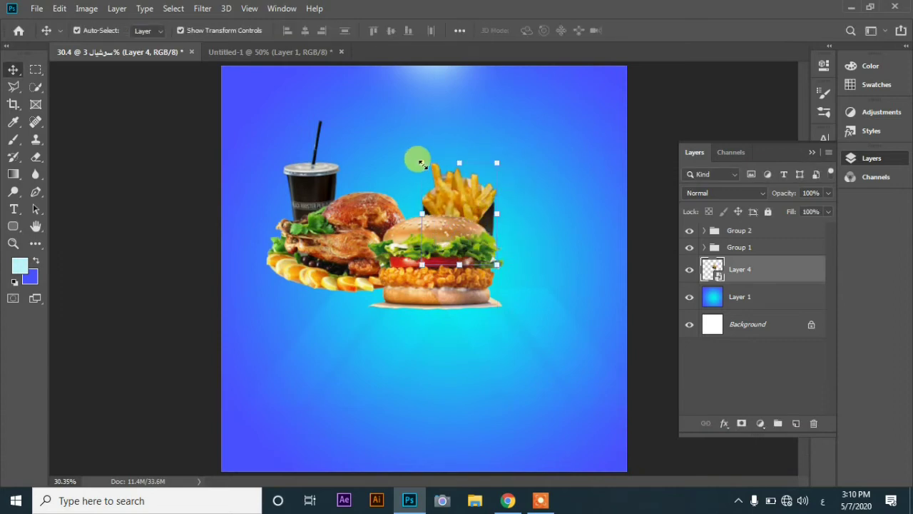
# Enlarge the fries and reposition them so they rise behind the burger
pyautogui.moveTo(422, 164); pyautogui.dragTo(410, 139)
pyautogui.press('Return')
pyautogui.moveTo(457, 182)
pyautogui.mouseDown()
pyautogui.moveTo(464, 178)
pyautogui.moveTo(452, 179)
pyautogui.mouseUp()
pyautogui.moveTo(402, 128); pyautogui.dragTo(452, 172)
pyautogui.press('Return')
pyautogui.moveTo(505, 258); pyautogui.dragTo(518, 277)
pyautogui.press('Return')
# Rasterize the fries layer and try selecting the area around the fries with the Magic Wand
pyautogui.rightClick(751, 270)
pyautogui.click(614, 240)
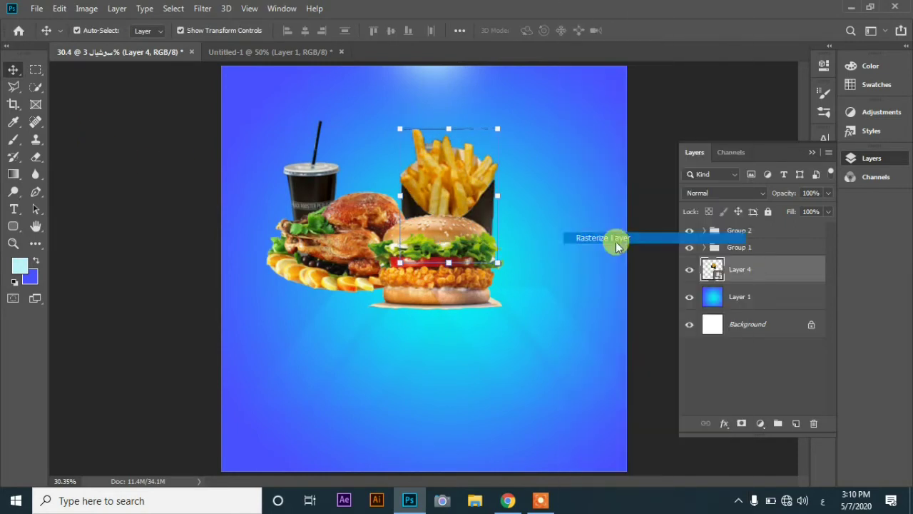
pyautogui.rightClick(36, 87)
pyautogui.click(65, 100)
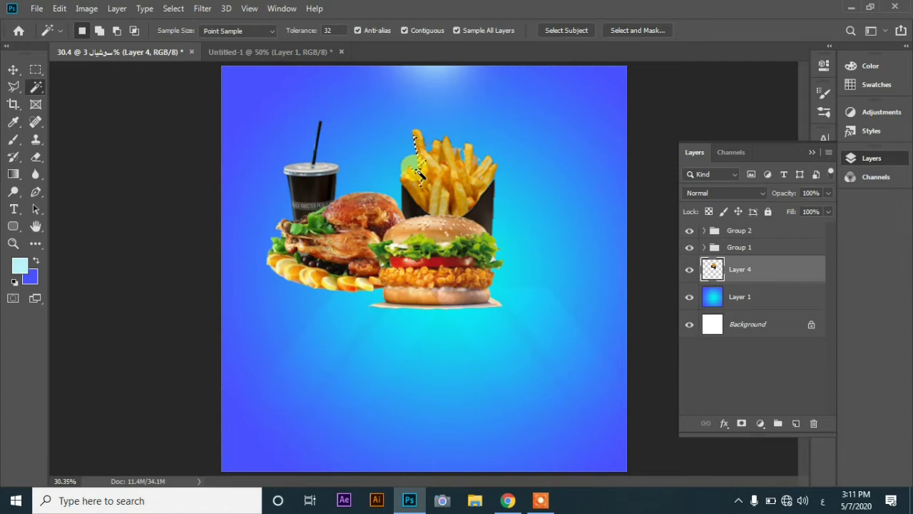
pyautogui.click(37, 171)
# Clean up the edges around the fries with a soft Eraser, reducing its size to 44
pyautogui.click(36, 158)
pyautogui.rightClick(351, 134)
pyautogui.click(491, 170)
pyautogui.click(369, 151)
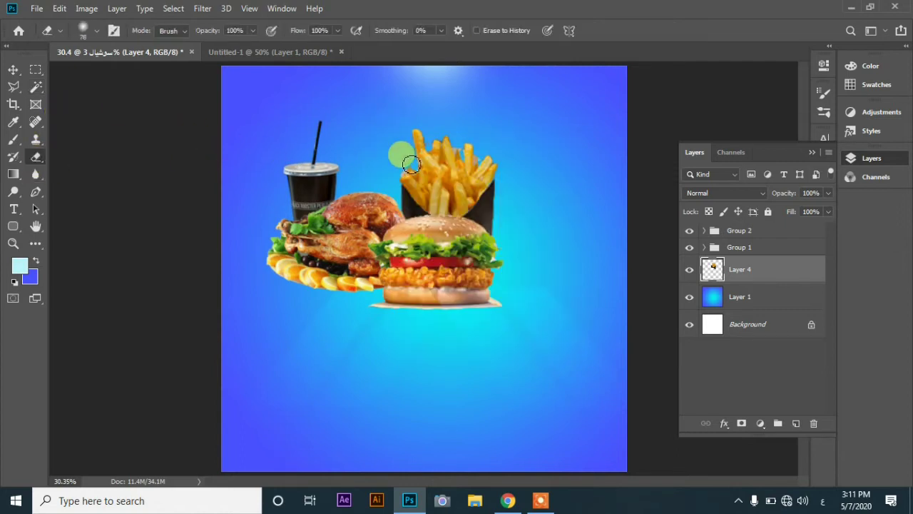
pyautogui.rightClick(457, 107)
pyautogui.press('Return')
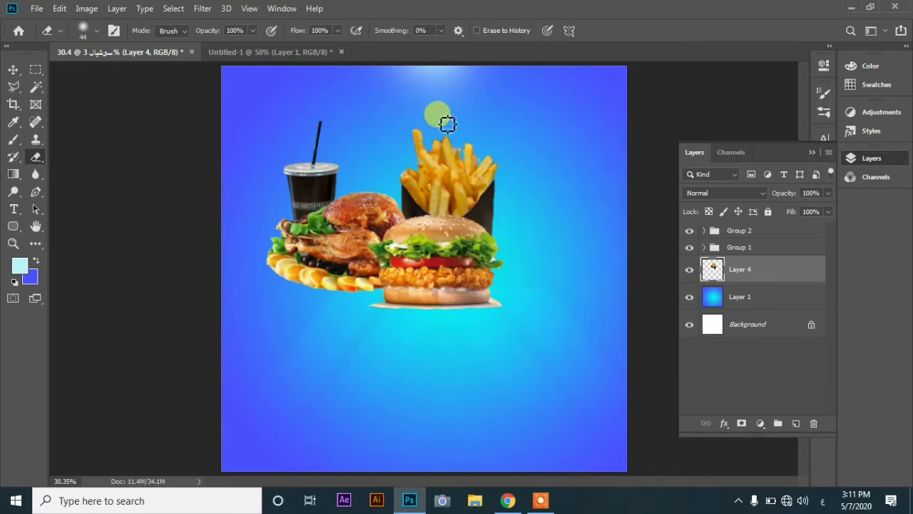
pyautogui.moveTo(309, 181); pyautogui.dragTo(292, 167)
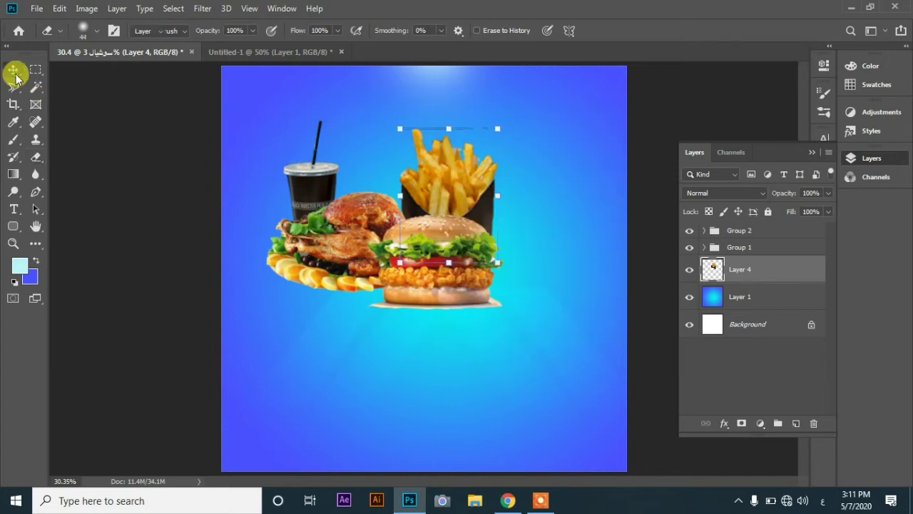
# Move the burger, chicken and drink layers out of Group 2 and place them above Layer 1 in the stack
pyautogui.click(13, 69)
pyautogui.click(742, 232)
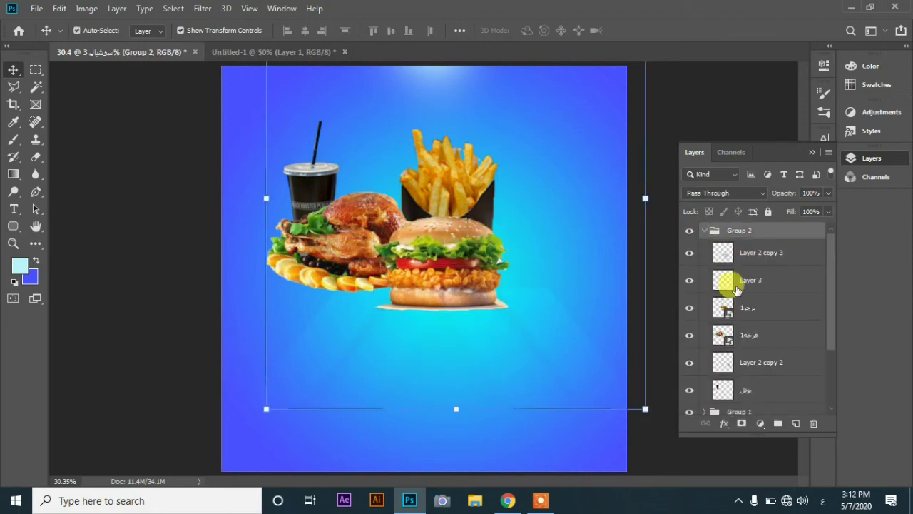
pyautogui.keyDown('ctrl'); pyautogui.click(754, 390); pyautogui.keyUp('ctrl')
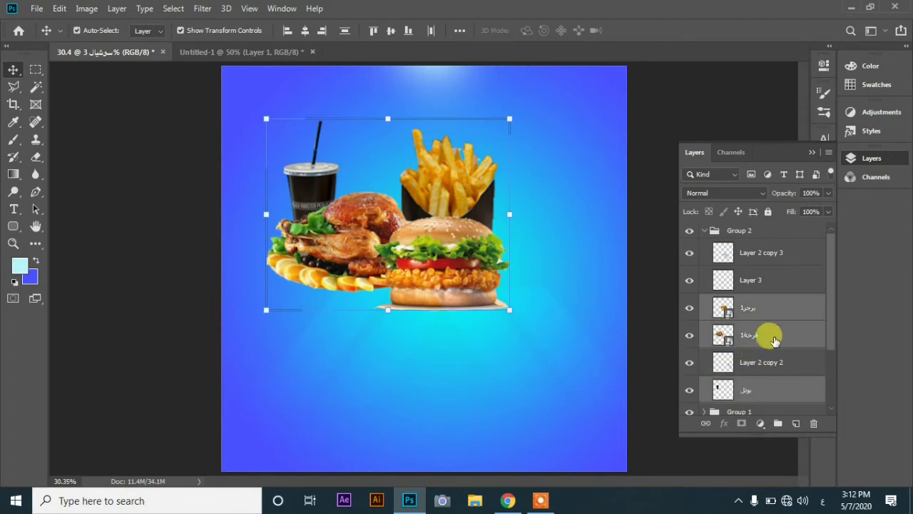
pyautogui.moveTo(758, 305); pyautogui.dragTo(748, 381)
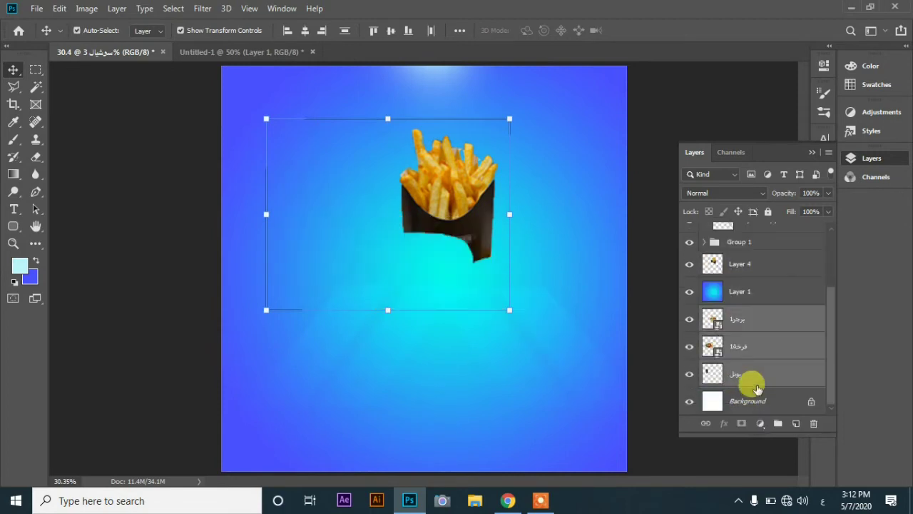
pyautogui.scroll(2, 781, 319)
pyautogui.click(704, 227)
pyautogui.click(704, 247)
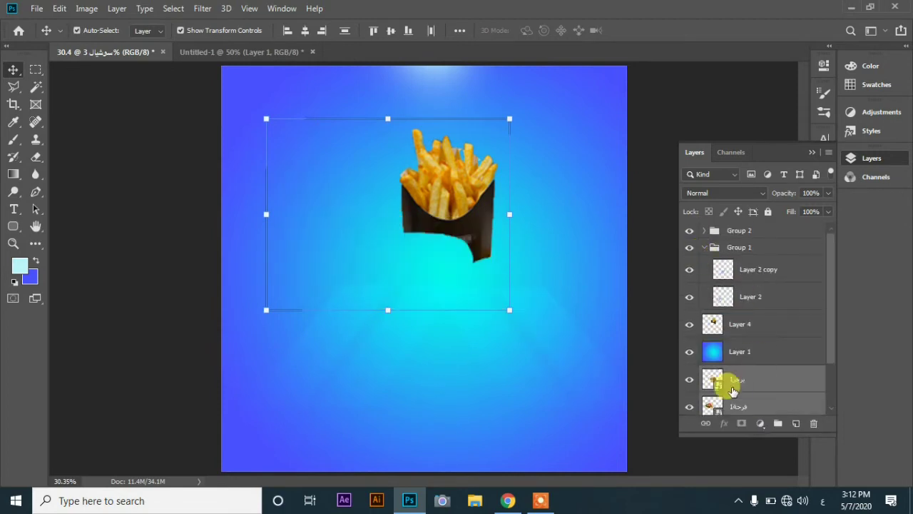
pyautogui.scroll(-1, 742, 371)
pyautogui.moveTo(755, 364); pyautogui.dragTo(742, 242)
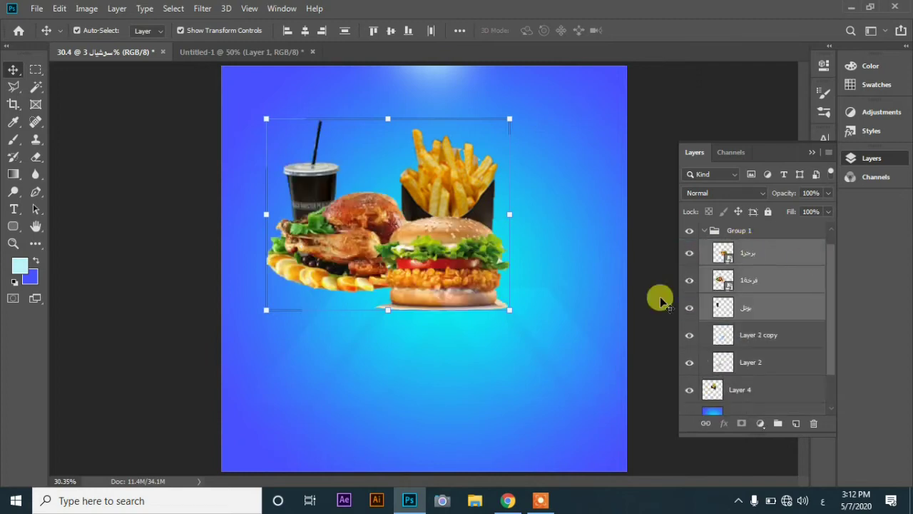
# Take the burger, chicken and drink layers out of Group 1 and group them with the fries on Layer 4
pyautogui.scroll(1, 761, 335)
pyautogui.moveTo(753, 287); pyautogui.dragTo(742, 381)
pyautogui.rightClick(756, 325)
pyautogui.click(782, 417)
pyautogui.click(778, 422)
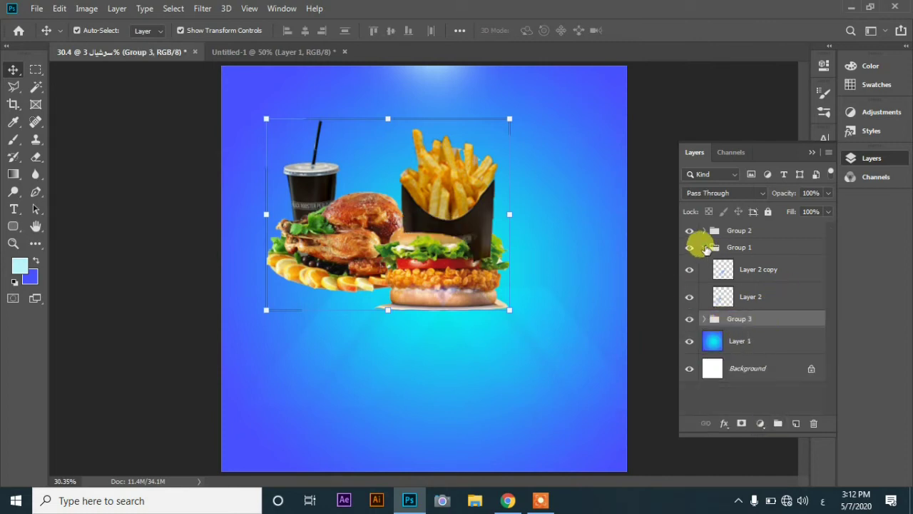
pyautogui.click(705, 248)
# Move the food group, Group 3, down and slightly right toward the centre of the canvas
pyautogui.click(778, 230)
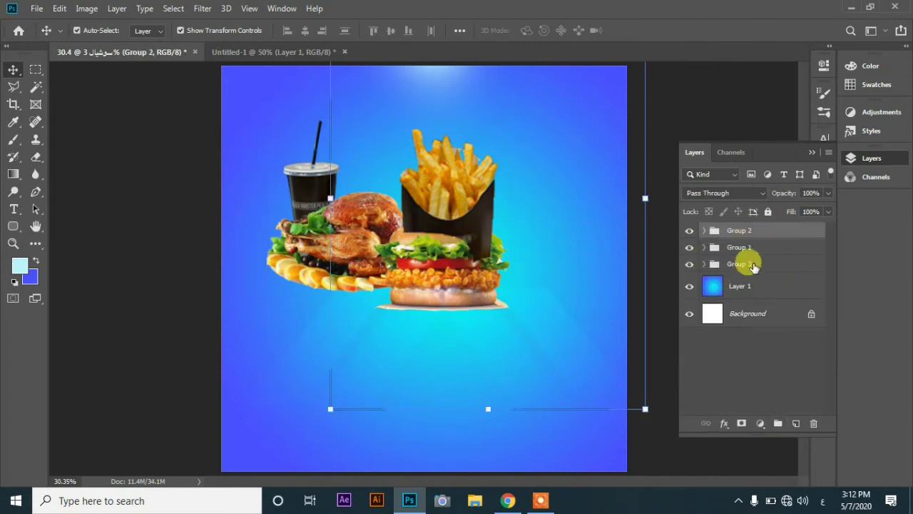
pyautogui.click(755, 265)
pyautogui.moveTo(464, 206); pyautogui.dragTo(489, 257)
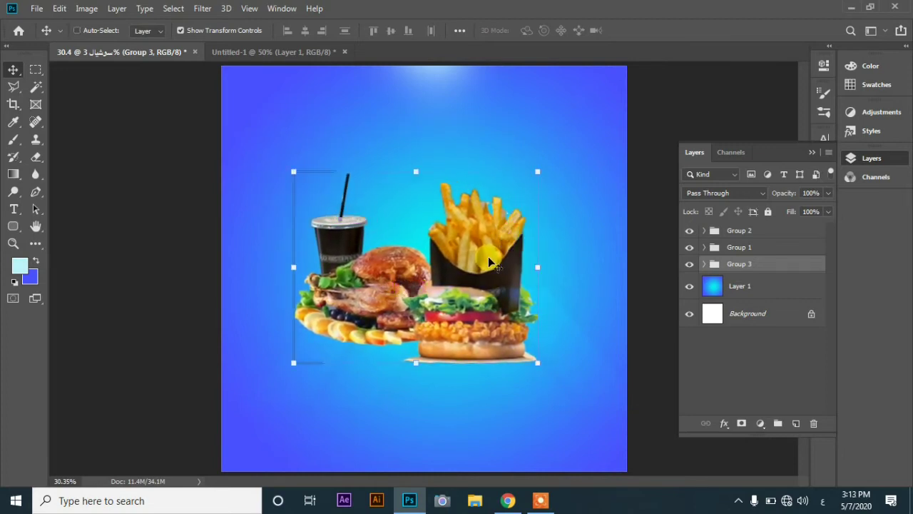
# Reorder the layers inside Group 3 so the burger sits above the fries on Layer 4
pyautogui.click(705, 264)
pyautogui.moveTo(744, 366)
pyautogui.mouseDown()
pyautogui.moveTo(759, 328)
pyautogui.moveTo(770, 329)
pyautogui.moveTo(751, 371)
pyautogui.mouseUp()
pyautogui.click(756, 313)
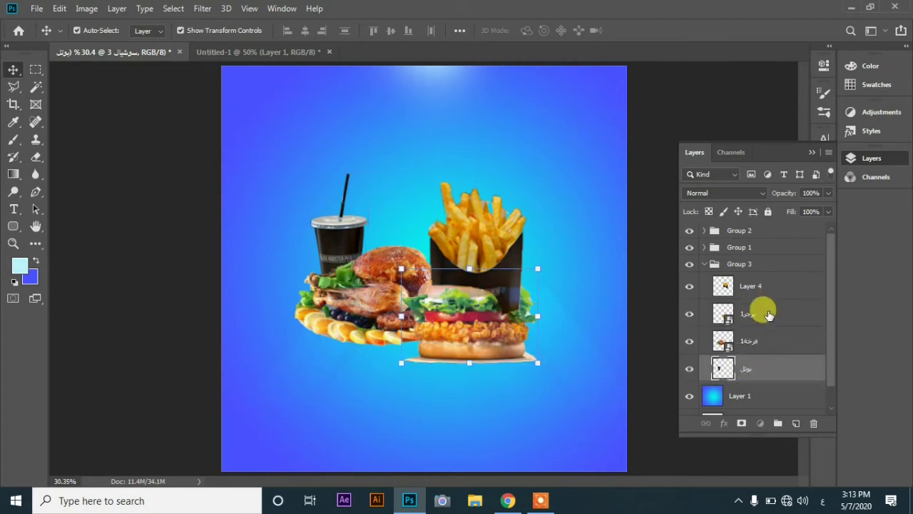
pyautogui.moveTo(756, 287); pyautogui.dragTo(750, 277)
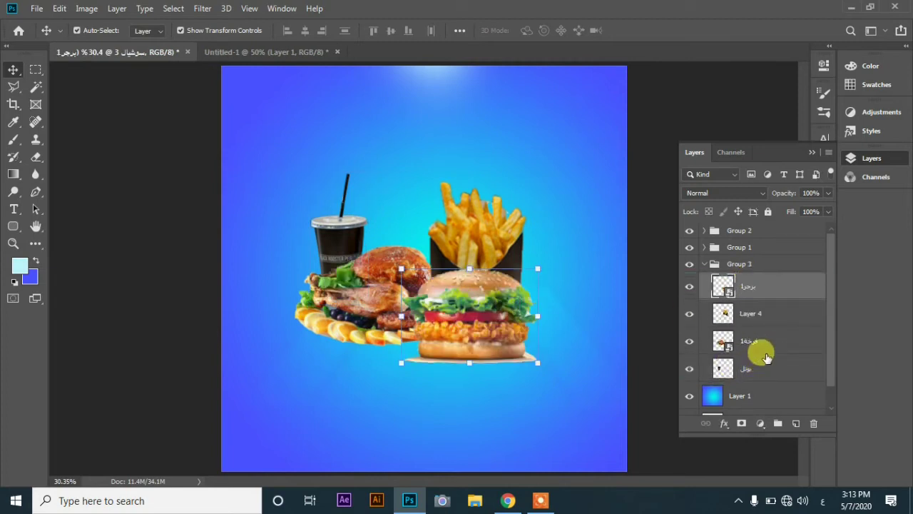
pyautogui.click(504, 312)
pyautogui.click(703, 230)
pyautogui.click(465, 294)
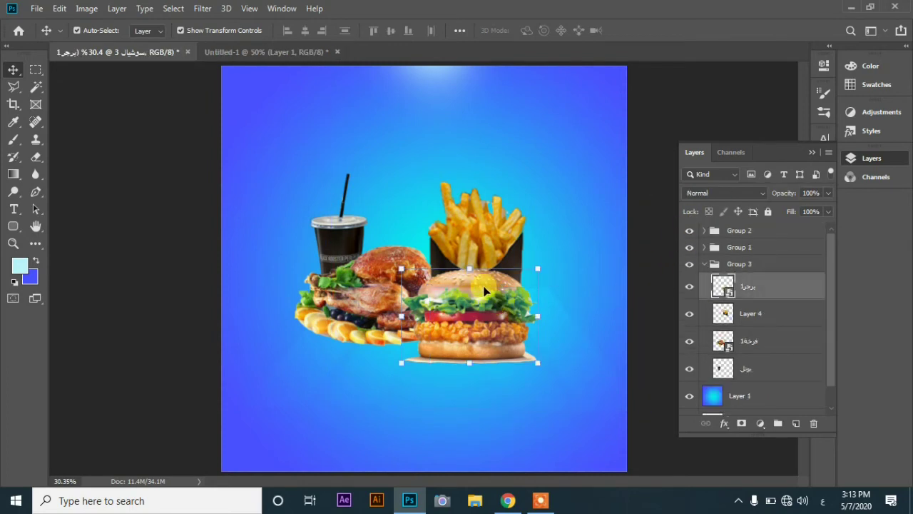
# Move Group 2 and Group 1 below the blue gradient Layer 1 so their light effects are hidden
pyautogui.click(705, 264)
pyautogui.moveTo(734, 264); pyautogui.dragTo(749, 306)
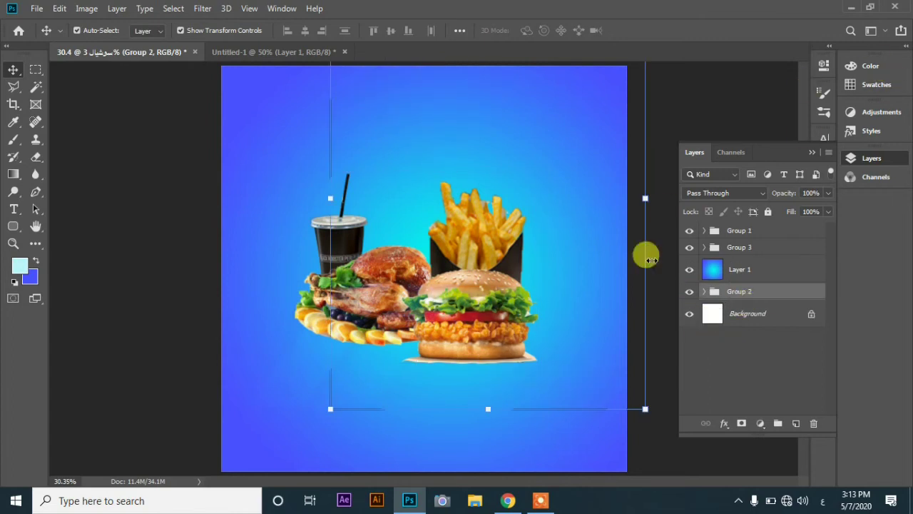
pyautogui.click(704, 247)
pyautogui.click(704, 247)
pyautogui.click(704, 230)
pyautogui.click(749, 279)
pyautogui.click(705, 232)
pyautogui.moveTo(766, 232); pyautogui.dragTo(764, 307)
pyautogui.click(704, 230)
pyautogui.click(703, 230)
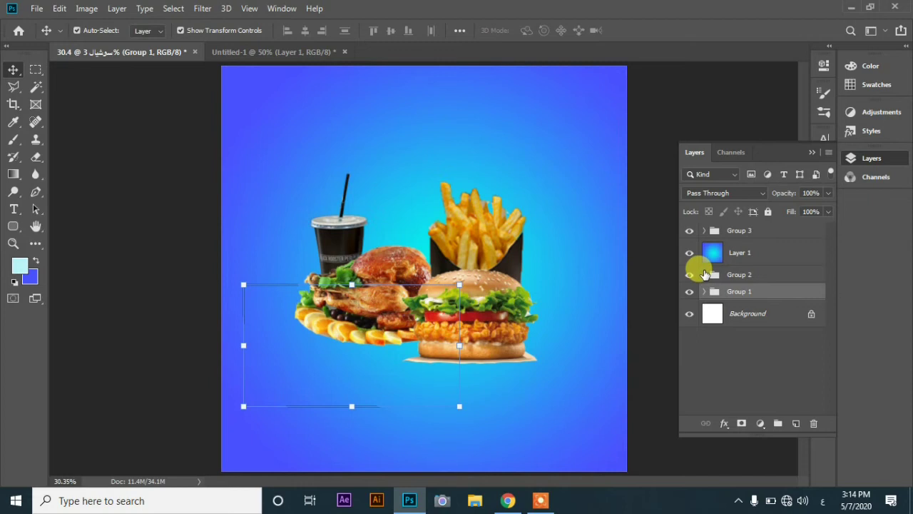
# Open the round logo 99.png from the E: DATA drive and bring it into the ad as a new layer
pyautogui.click(525, 316)
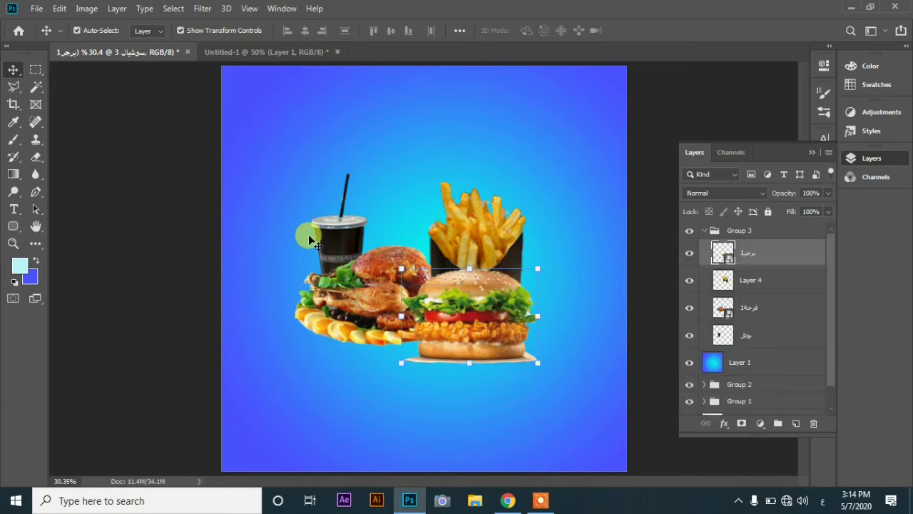
pyautogui.click(36, 8)
pyautogui.click(43, 32)
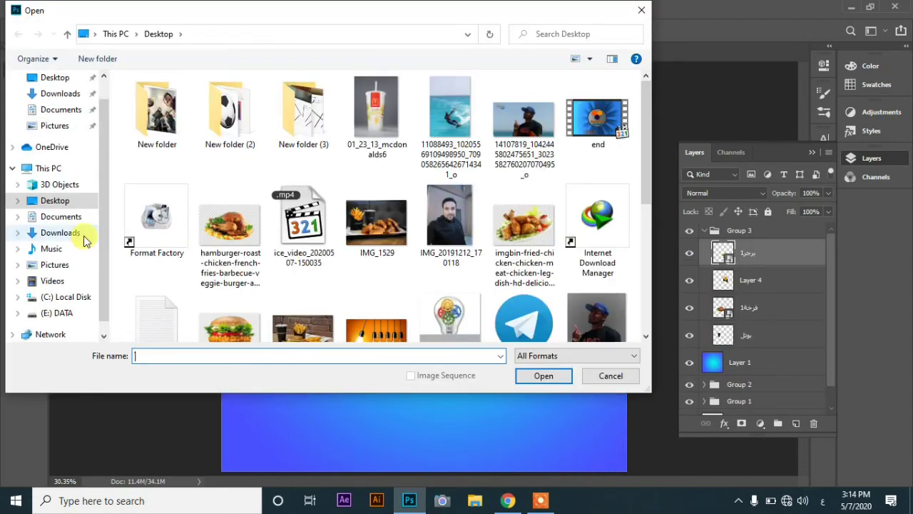
pyautogui.click(45, 312)
pyautogui.doubleClick(167, 287)
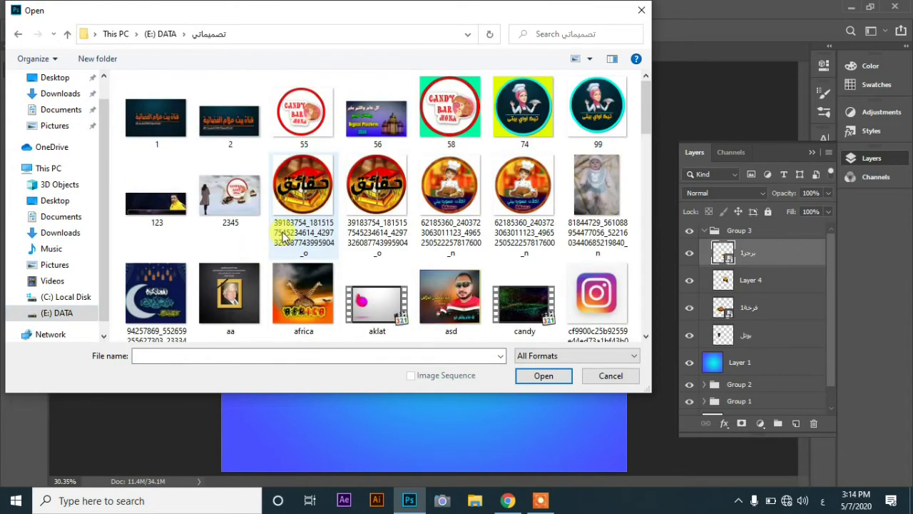
pyautogui.click(544, 375)
pyautogui.moveTo(443, 153); pyautogui.dragTo(357, 251)
# Shrink the logo to fit on the drink cup and place its layer between the chicken and drink layers
pyautogui.moveTo(305, 197); pyautogui.dragTo(316, 244)
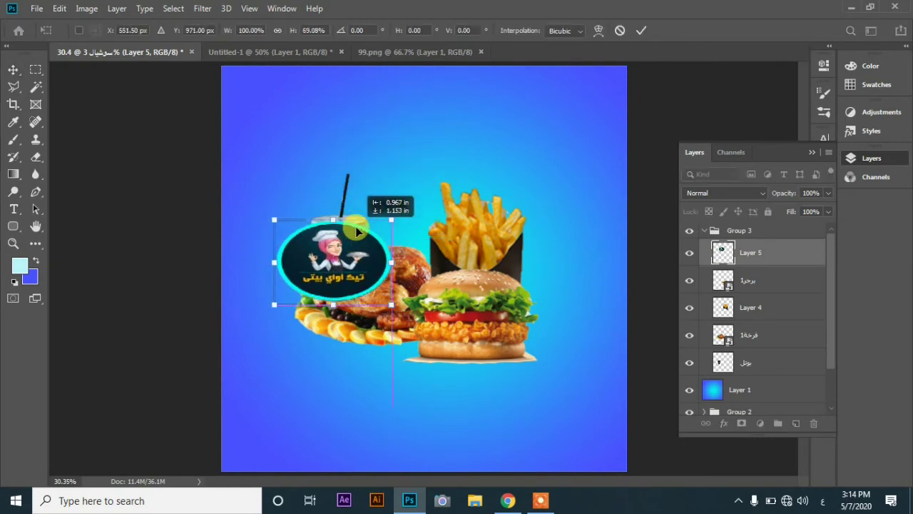
pyautogui.moveTo(273, 306); pyautogui.dragTo(292, 294)
pyautogui.moveTo(392, 294); pyautogui.dragTo(345, 251)
pyautogui.press('Return')
pyautogui.moveTo(750, 252); pyautogui.dragTo(754, 333)
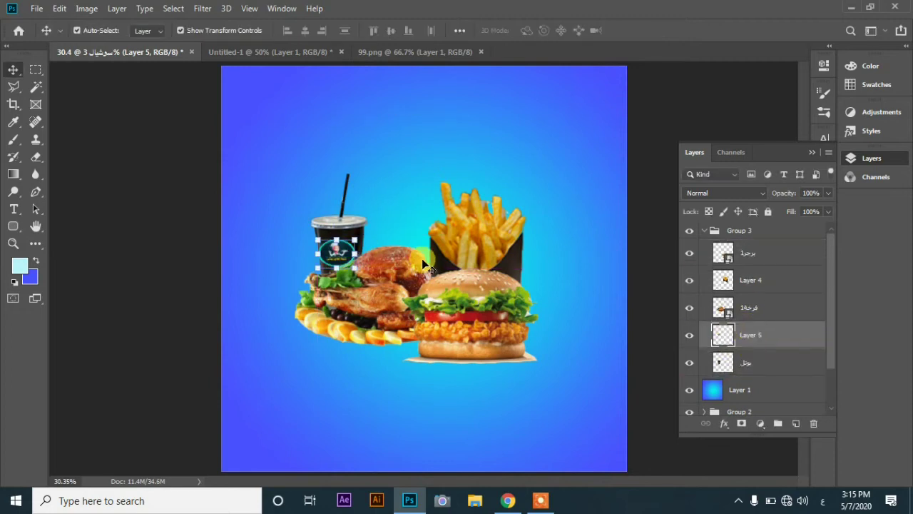
# Warp the logo slightly to follow the cup, rotate it about 5.3 degrees and turn off the transform controls
pyautogui.click(354, 255)
pyautogui.click(598, 30)
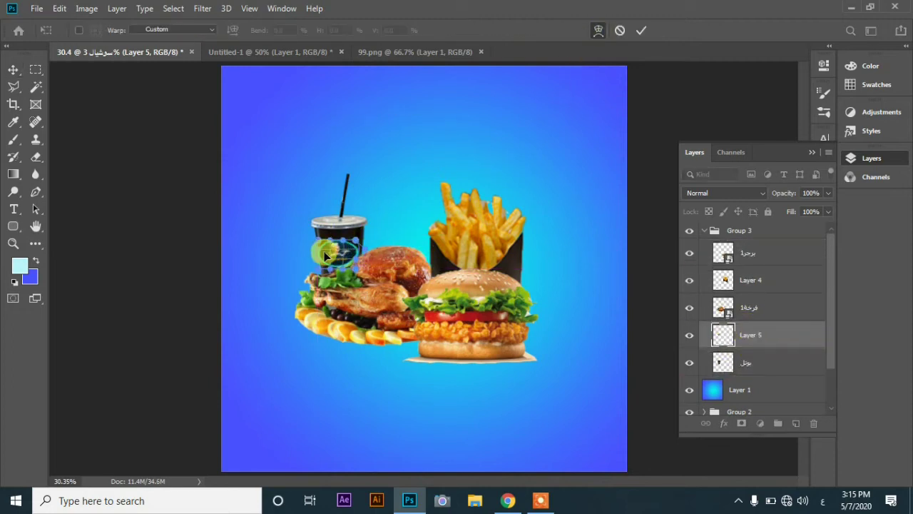
pyautogui.moveTo(324, 242); pyautogui.dragTo(323, 241)
pyautogui.click(635, 32)
pyautogui.click(345, 237)
pyautogui.click(646, 28)
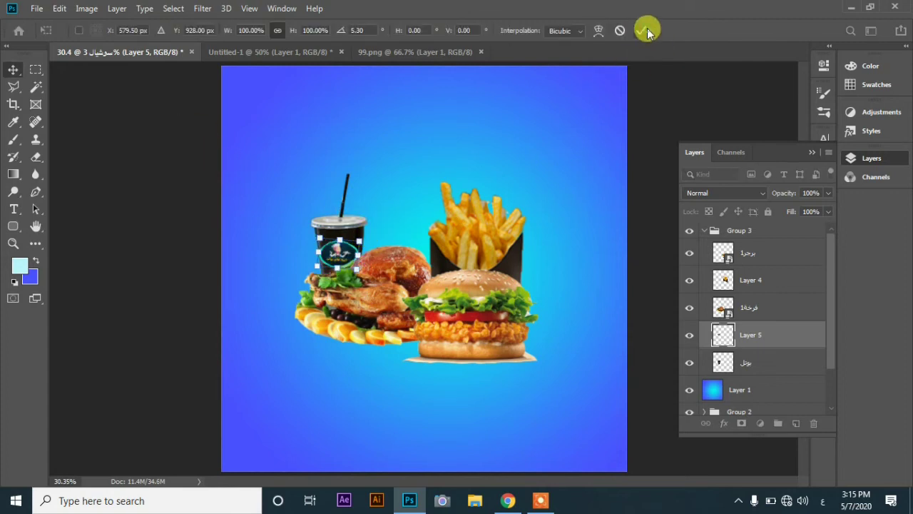
pyautogui.click(180, 30)
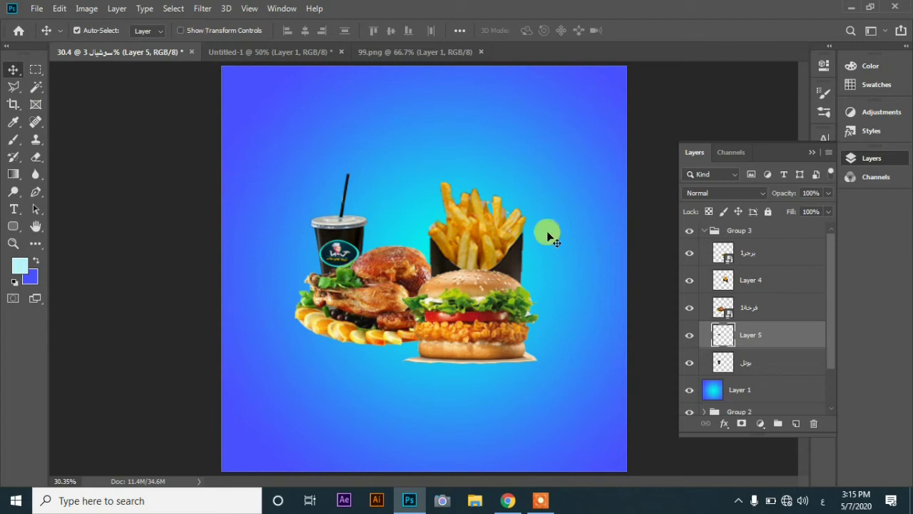
# Create a new layer above Group 3 and paint a soft light-blue spot at the canvas's top centre
pyautogui.click(703, 230)
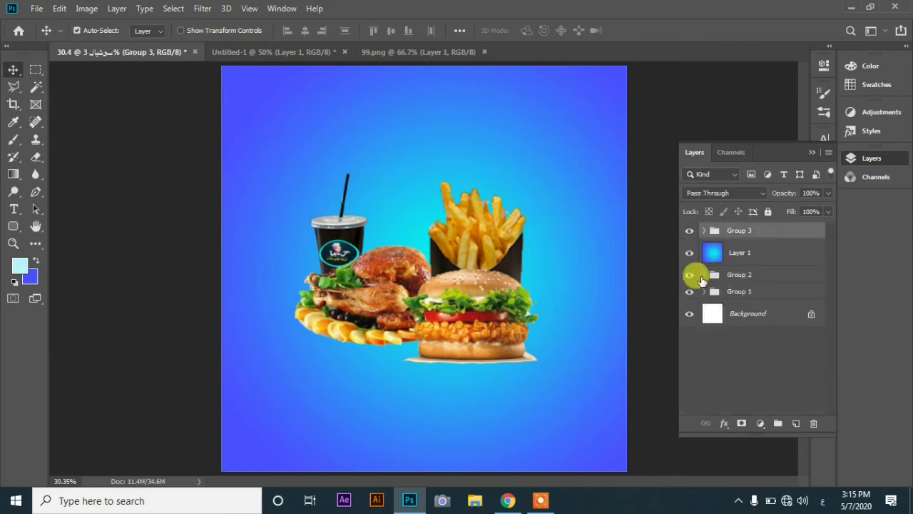
pyautogui.click(794, 424)
pyautogui.click(13, 143)
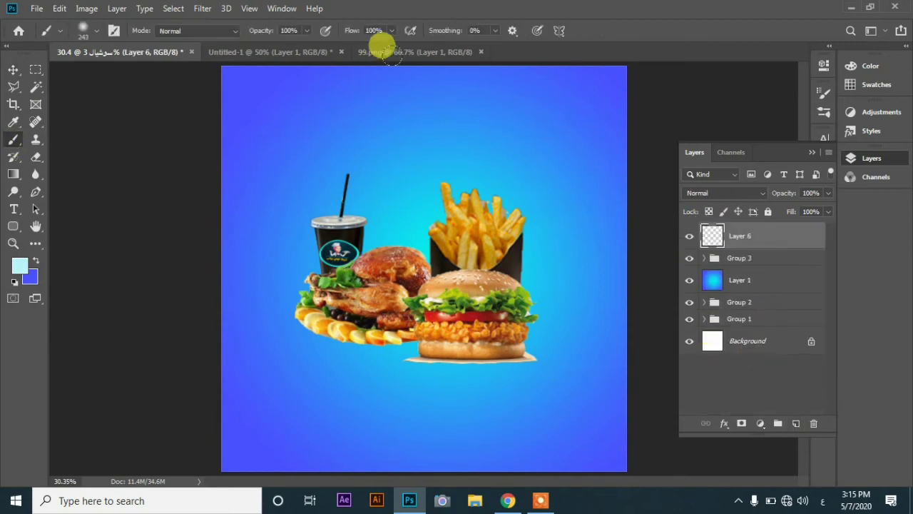
pyautogui.click(424, 77)
# Enlarge the light-blue spot and warp it downward into a beam of light from the canvas's top edge
pyautogui.click(13, 74)
pyautogui.click(243, 31)
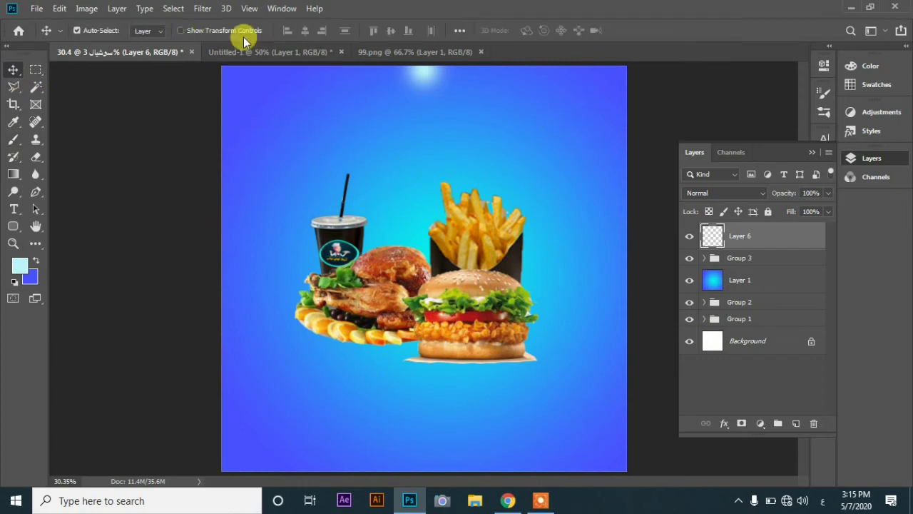
pyautogui.moveTo(423, 108); pyautogui.dragTo(419, 144)
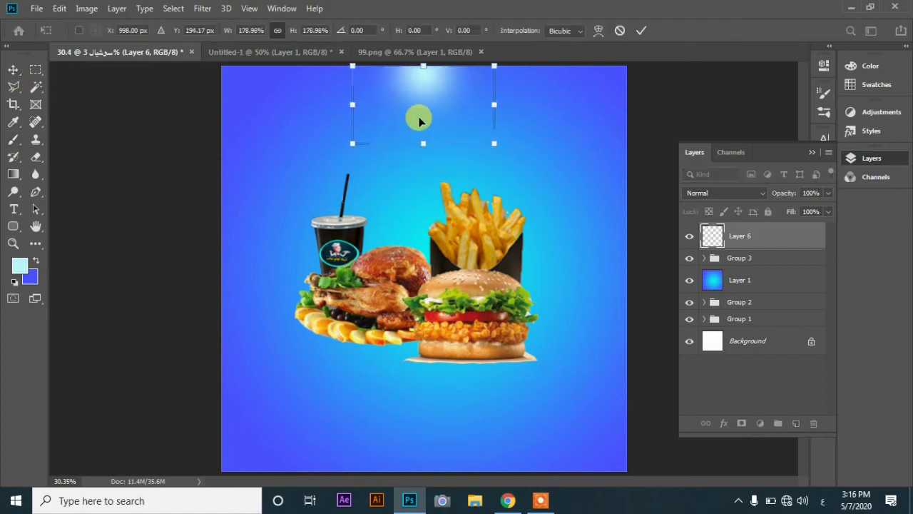
pyautogui.moveTo(353, 104); pyautogui.dragTo(332, 92)
pyautogui.click(598, 30)
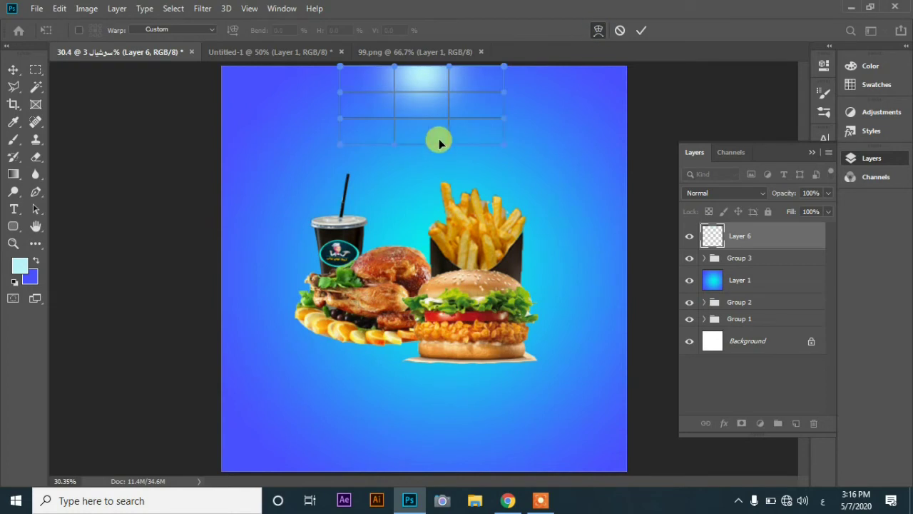
pyautogui.moveTo(428, 120); pyautogui.dragTo(429, 163)
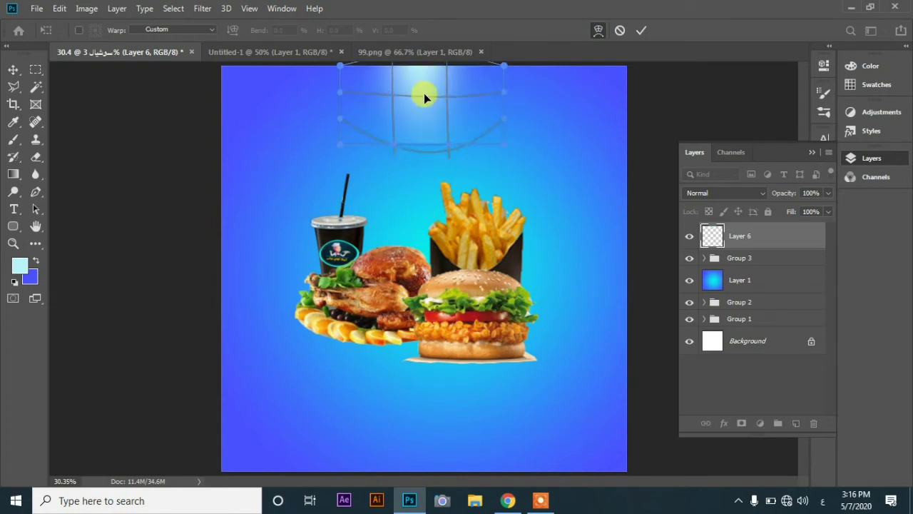
pyautogui.click(641, 30)
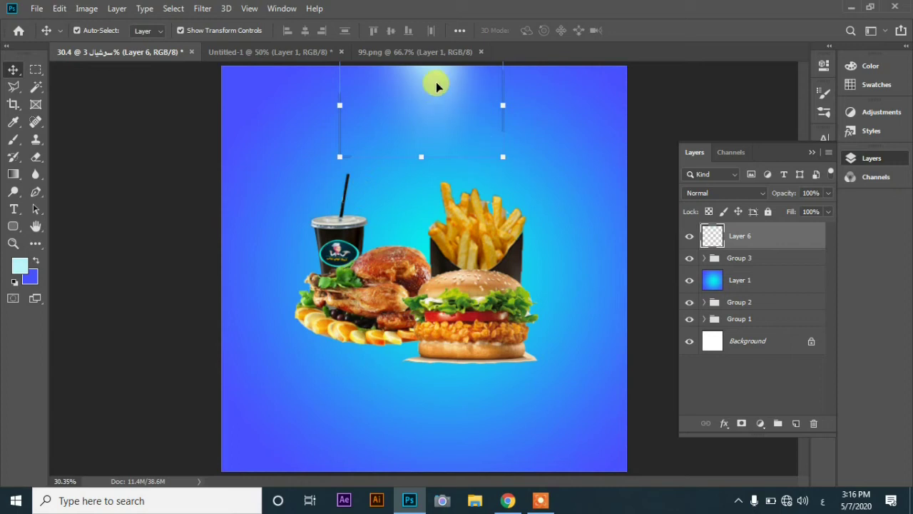
# Add a new layer above the fries and paint a soft spot in a yellow sampled from them
pyautogui.click(471, 203)
pyautogui.click(796, 424)
pyautogui.click(13, 140)
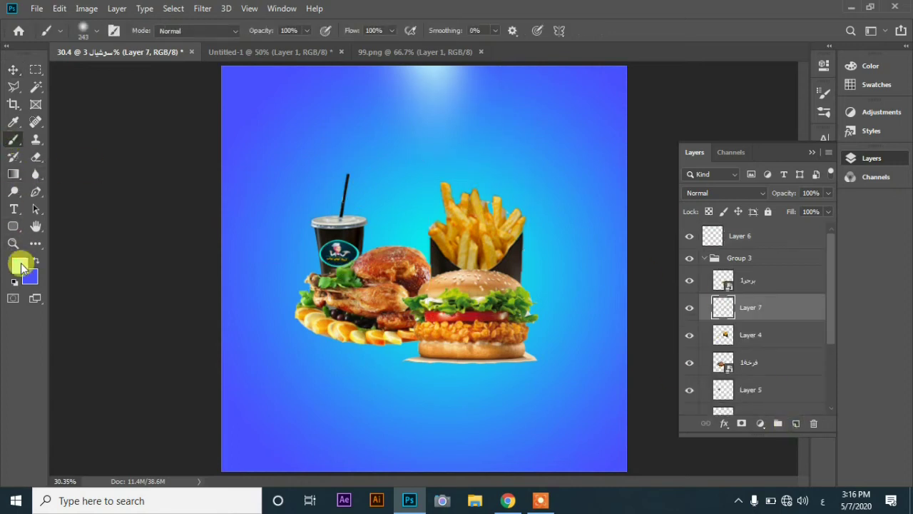
pyautogui.click(20, 265)
pyautogui.click(458, 218)
pyautogui.click(765, 130)
pyautogui.click(470, 196)
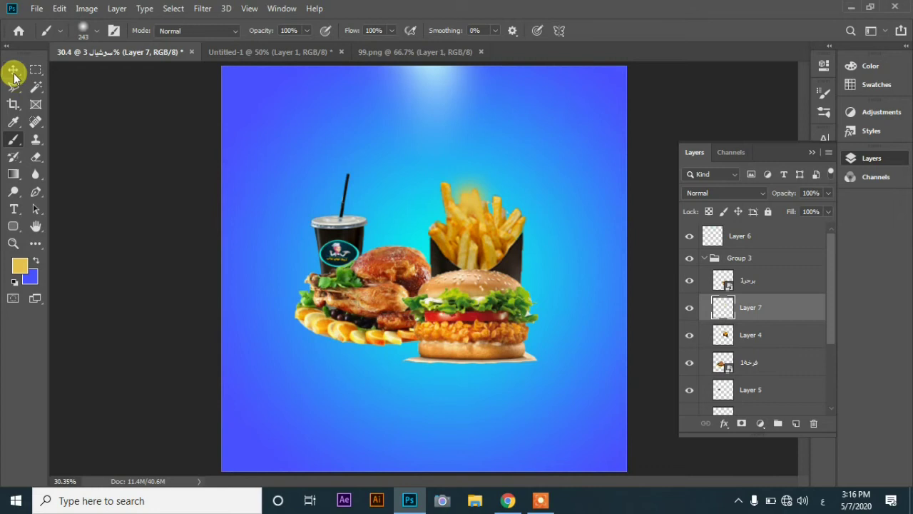
# Enlarge the yellow spot over the fries to about 212% and set its layer's blend mode to Screen
pyautogui.click(14, 71)
pyautogui.moveTo(514, 204); pyautogui.dragTo(493, 215)
pyautogui.click(762, 193)
pyautogui.click(714, 263)
# Shift the yellow glow up and slightly left over the fries and lower its opacity to 43%
pyautogui.moveTo(828, 192); pyautogui.dragTo(804, 206)
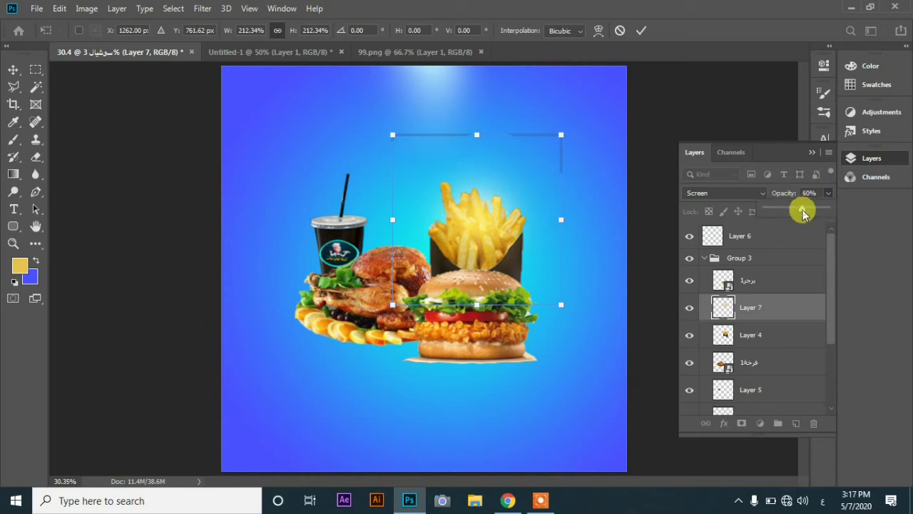
pyautogui.moveTo(481, 216); pyautogui.dragTo(464, 193)
pyautogui.moveTo(828, 193); pyautogui.dragTo(787, 211)
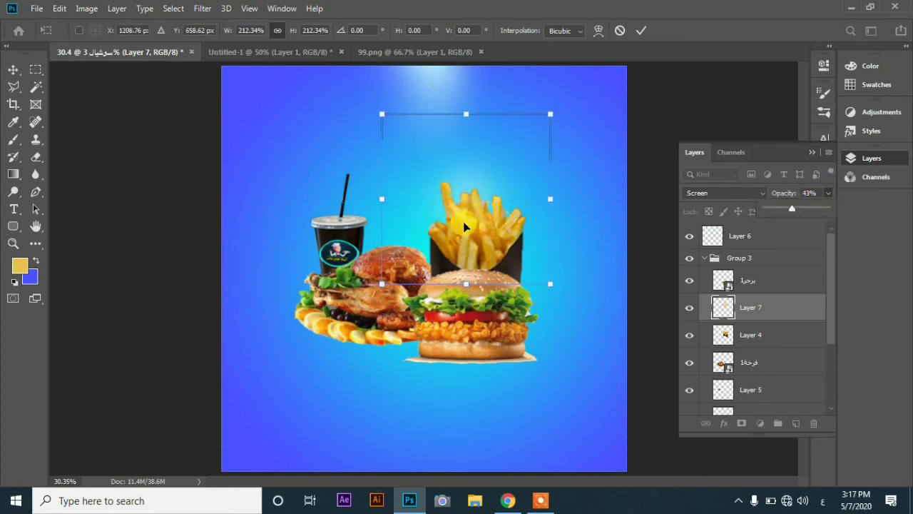
pyautogui.click(641, 30)
# Try a copy of the yellow glow over the chicken, and delete that copy
pyautogui.moveTo(471, 193); pyautogui.dragTo(401, 254)
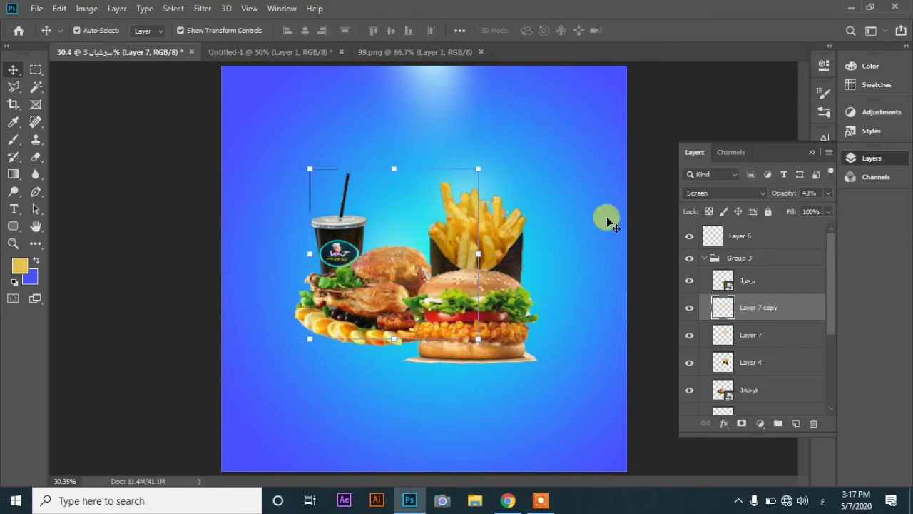
pyautogui.moveTo(716, 306); pyautogui.dragTo(813, 423)
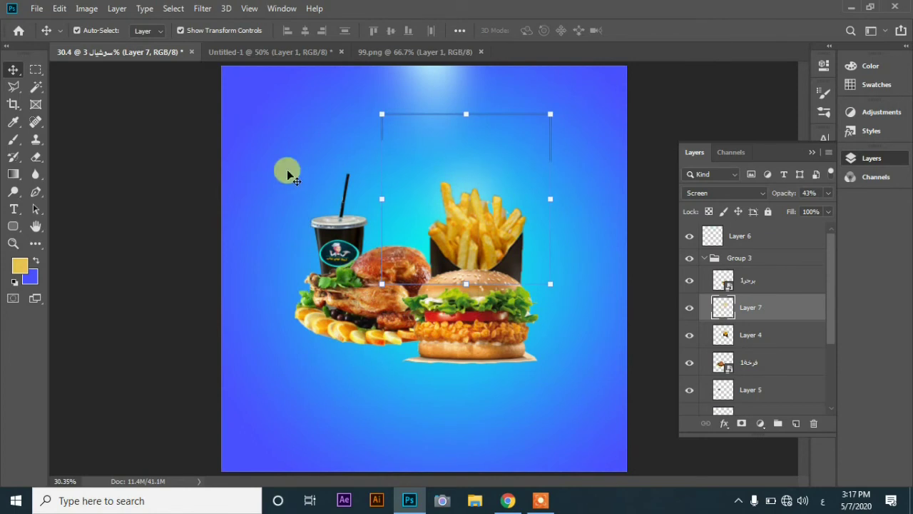
# Add a new layer above the chicken and paint a soft spot in light blue sampled from the light at the canvas's upper edge
pyautogui.click(370, 307)
pyautogui.click(796, 423)
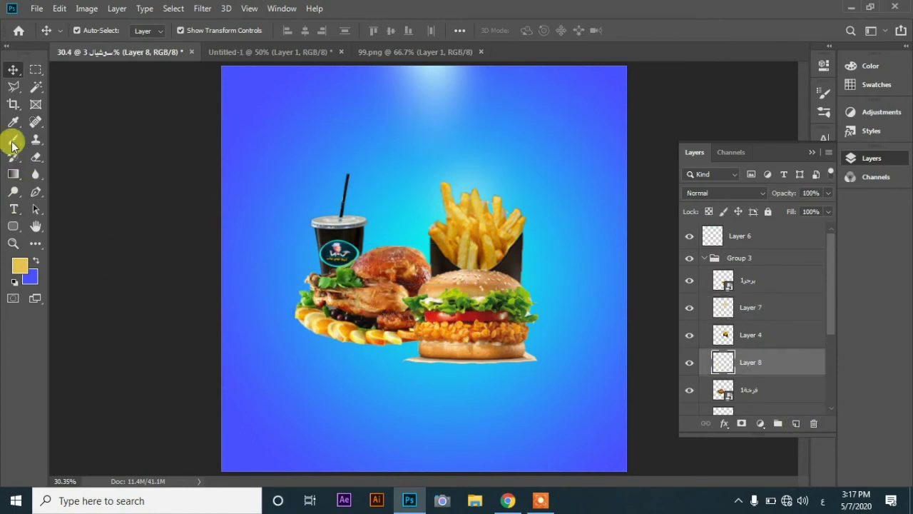
pyautogui.click(14, 139)
pyautogui.click(19, 265)
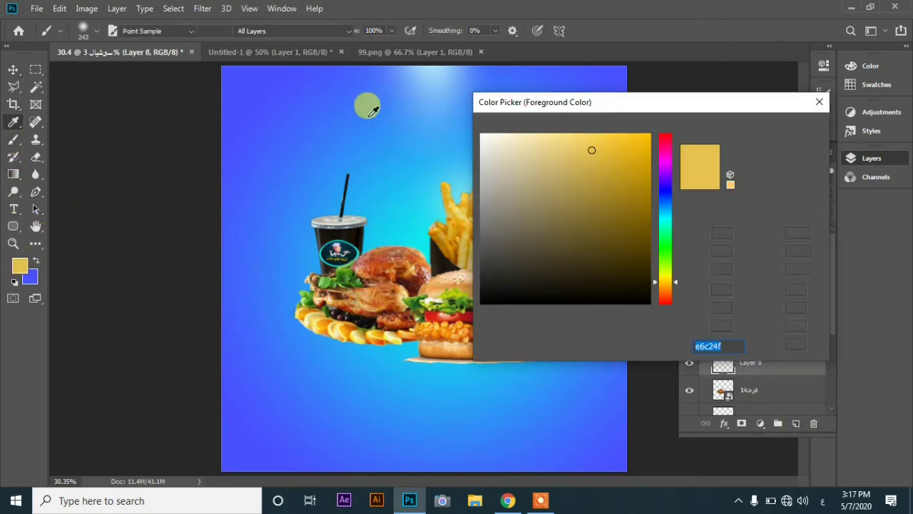
pyautogui.click(450, 68)
pyautogui.click(760, 125)
pyautogui.click(405, 235)
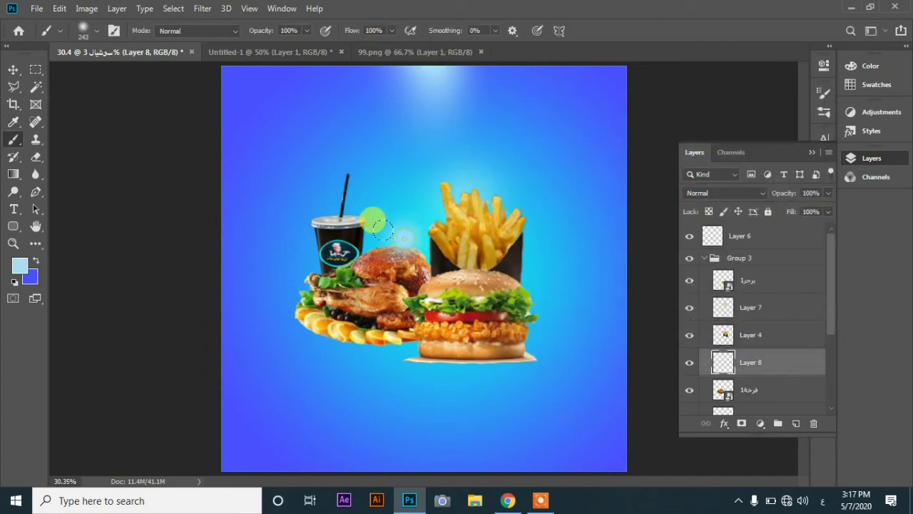
# Change the brush colour to the paler blue d7ecf5 and place a soft spot of it behind the fries' side, over the chicken's upper edge
pyautogui.click(19, 266)
pyautogui.click(512, 132)
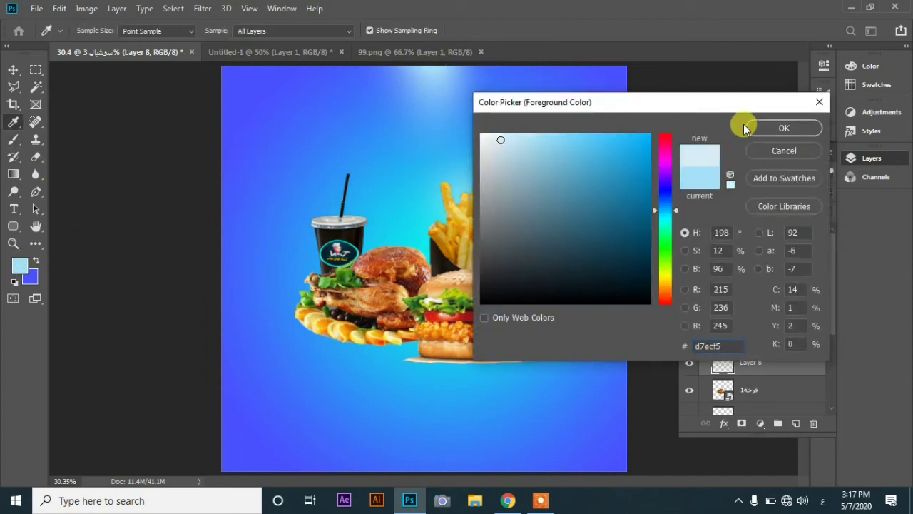
pyautogui.click(762, 125)
pyautogui.click(12, 69)
pyautogui.moveTo(398, 227)
pyautogui.mouseDown()
pyautogui.moveTo(381, 255)
pyautogui.moveTo(393, 243)
pyautogui.mouseUp()
# Set the chicken glow layer's blend mode to Color Dodge and its opacity to 76%
pyautogui.click(735, 193)
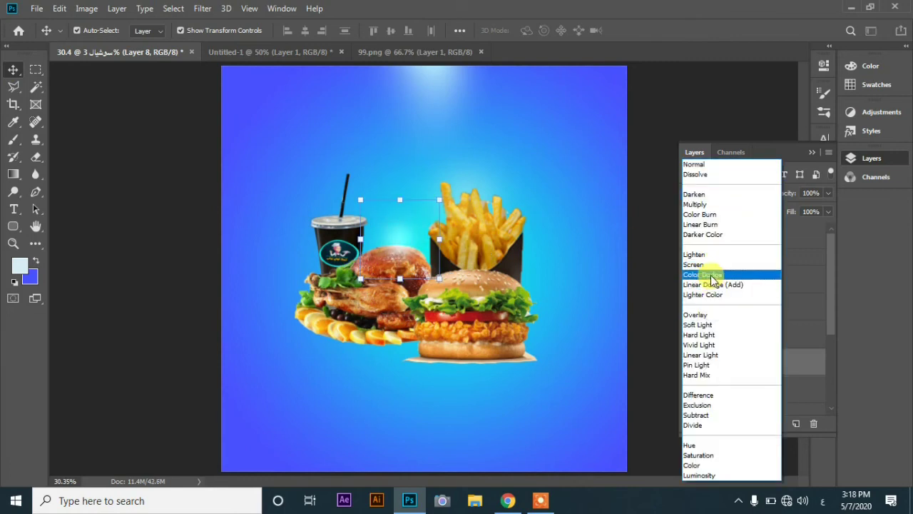
pyautogui.click(713, 275)
pyautogui.moveTo(827, 194); pyautogui.dragTo(813, 207)
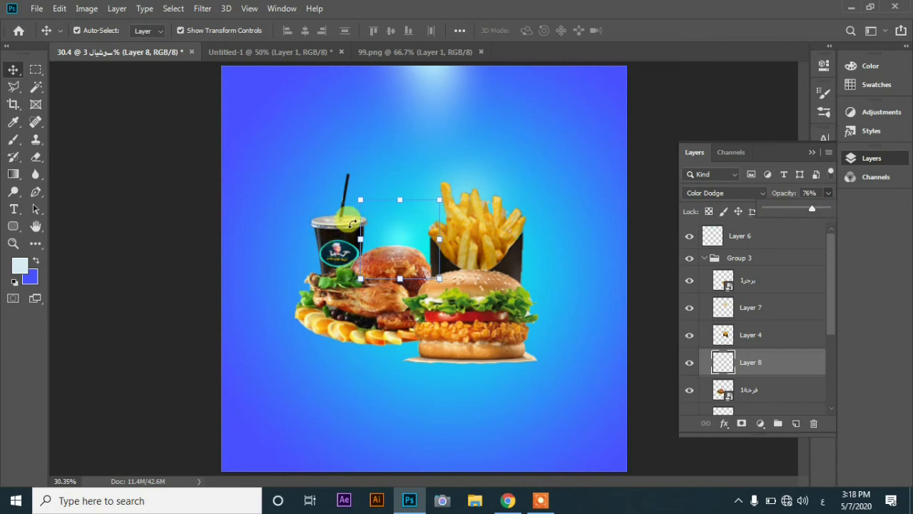
# Save the design as the Photoshop file "سوشيال 3" in the psd folder under E:\org\adobe\مكتبة فوتوشوب
pyautogui.click(34, 9)
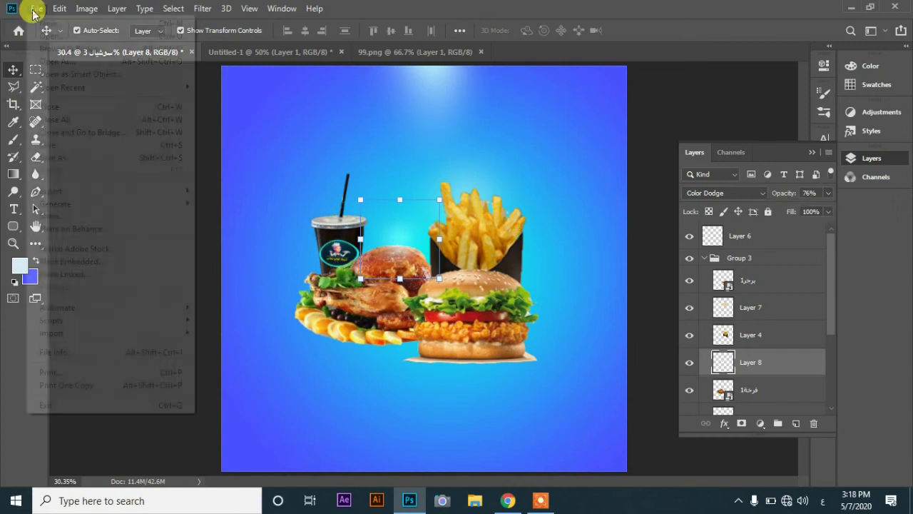
pyautogui.click(102, 166)
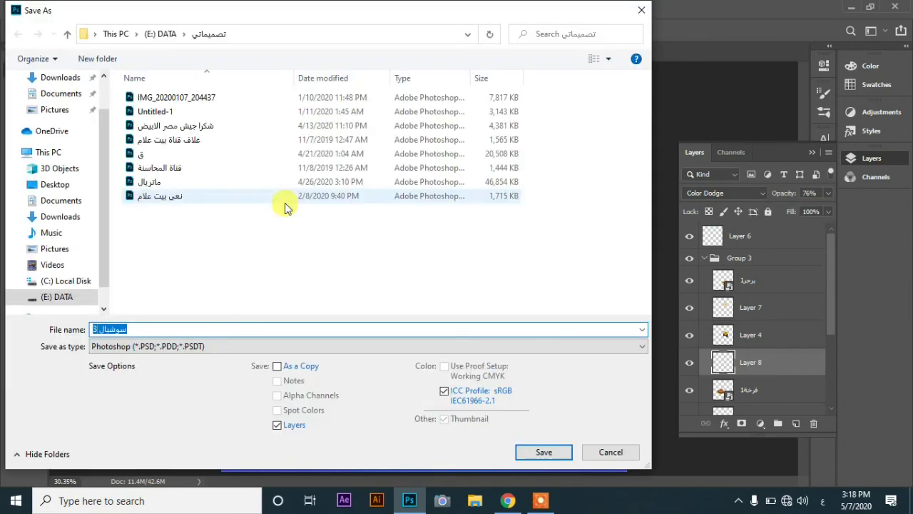
pyautogui.click(57, 296)
pyautogui.doubleClick(146, 218)
pyautogui.doubleClick(150, 97)
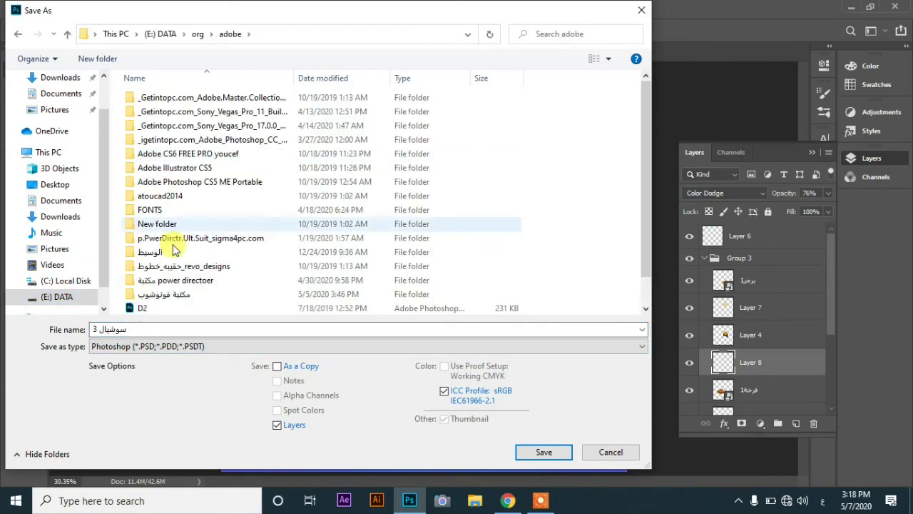
pyautogui.scroll(-1, 171, 264)
pyautogui.doubleClick(179, 263)
pyautogui.doubleClick(161, 202)
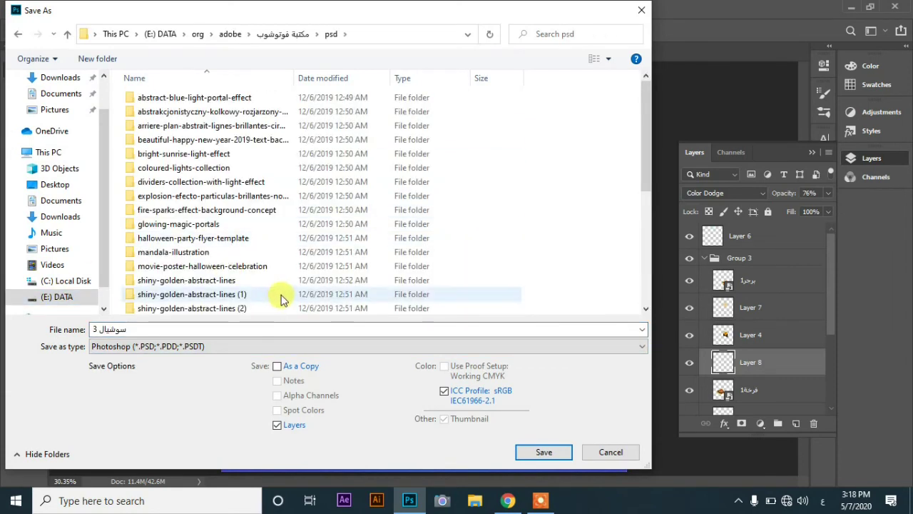
pyautogui.scroll(-5, 336, 296)
pyautogui.click(544, 452)
pyautogui.click(585, 146)
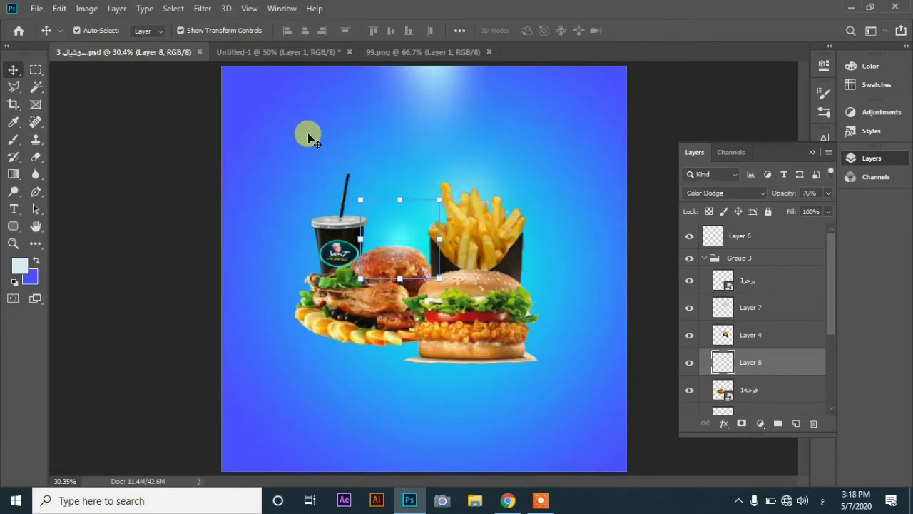
# Add a new layer above the burger and paint a soft near-black spot on the empty background
pyautogui.click(709, 259)
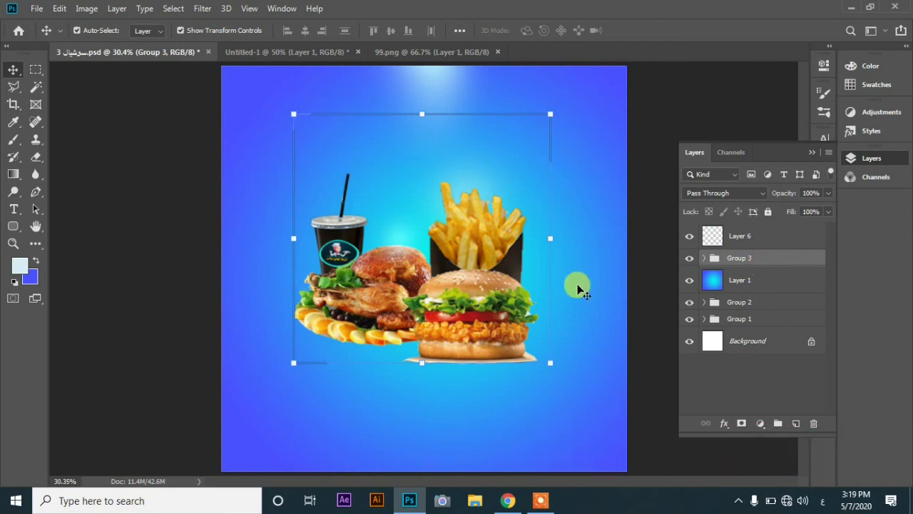
pyautogui.click(494, 290)
pyautogui.click(350, 225)
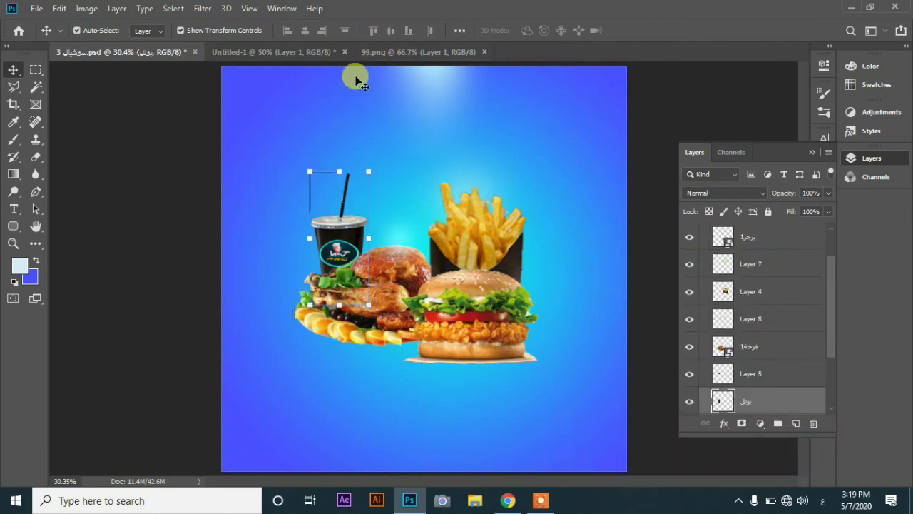
pyautogui.click(476, 300)
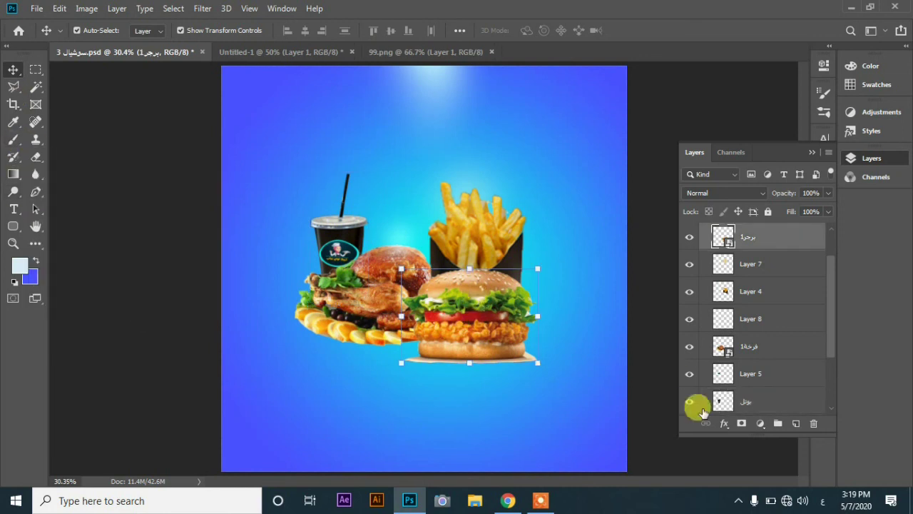
pyautogui.click(795, 423)
pyautogui.click(17, 266)
pyautogui.click(493, 281)
pyautogui.press('Return')
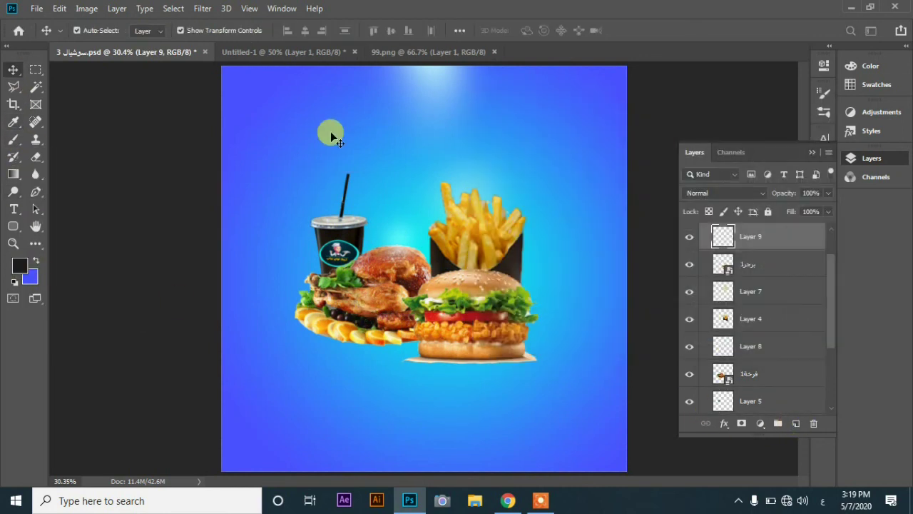
pyautogui.click(14, 141)
pyautogui.click(301, 152)
# Widen the dark spot to about 380% and place it along the burger's base as a shadow
pyautogui.click(13, 70)
pyautogui.moveTo(311, 154)
pyautogui.mouseDown()
pyautogui.moveTo(443, 420)
pyautogui.moveTo(478, 381)
pyautogui.moveTo(540, 379)
pyautogui.mouseUp()
pyautogui.moveTo(429, 379); pyautogui.dragTo(238, 372)
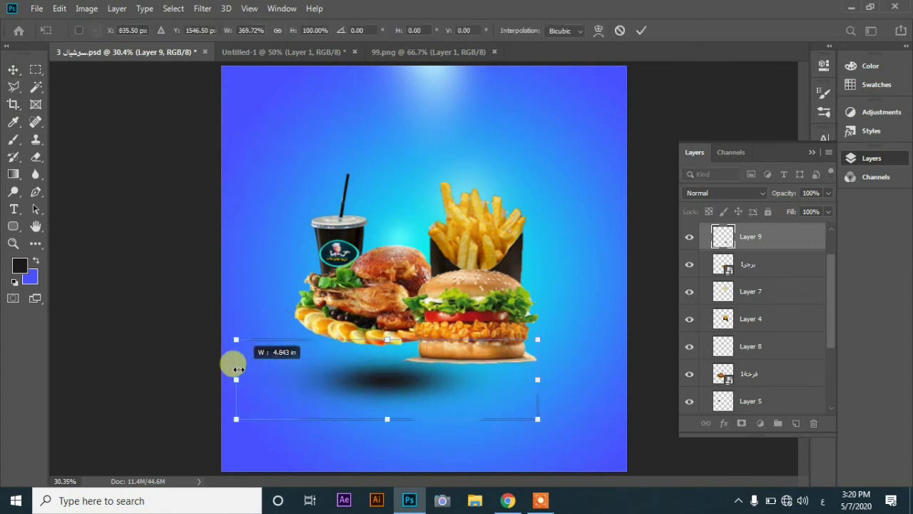
pyautogui.moveTo(393, 384); pyautogui.dragTo(473, 368)
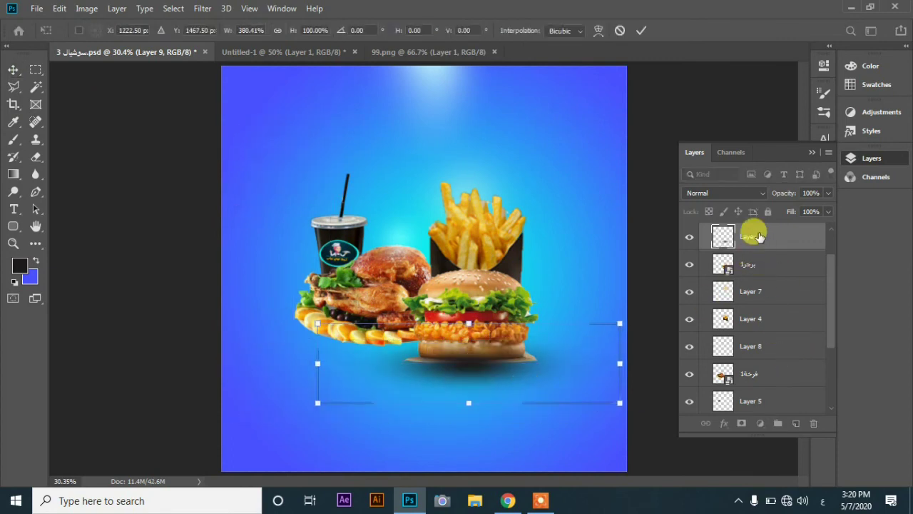
# Order the shadow layer below the burger layer and flatten the shadow to about 34% of its height
pyautogui.moveTo(754, 231); pyautogui.dragTo(754, 261)
pyautogui.moveTo(499, 369); pyautogui.dragTo(506, 376)
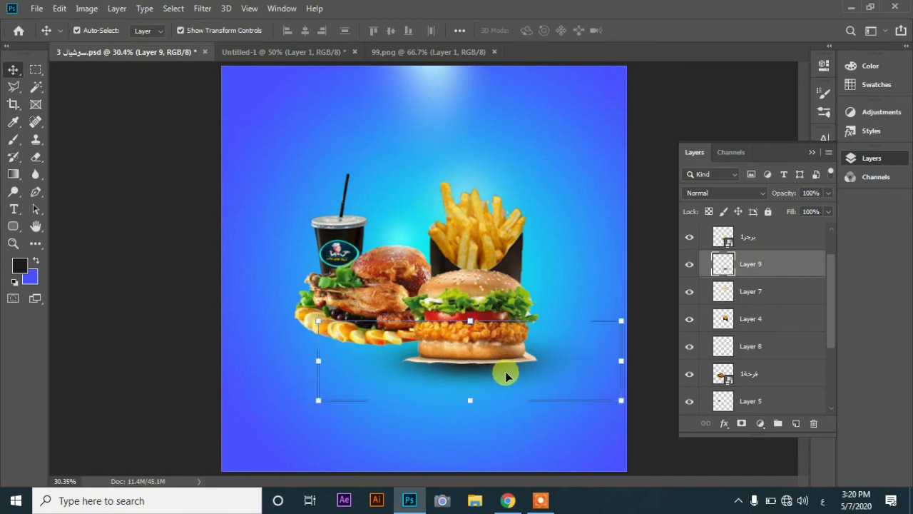
pyautogui.moveTo(468, 333)
pyautogui.mouseDown()
pyautogui.moveTo(469, 379)
pyautogui.moveTo(479, 367)
pyautogui.moveTo(485, 374)
pyautogui.mouseUp()
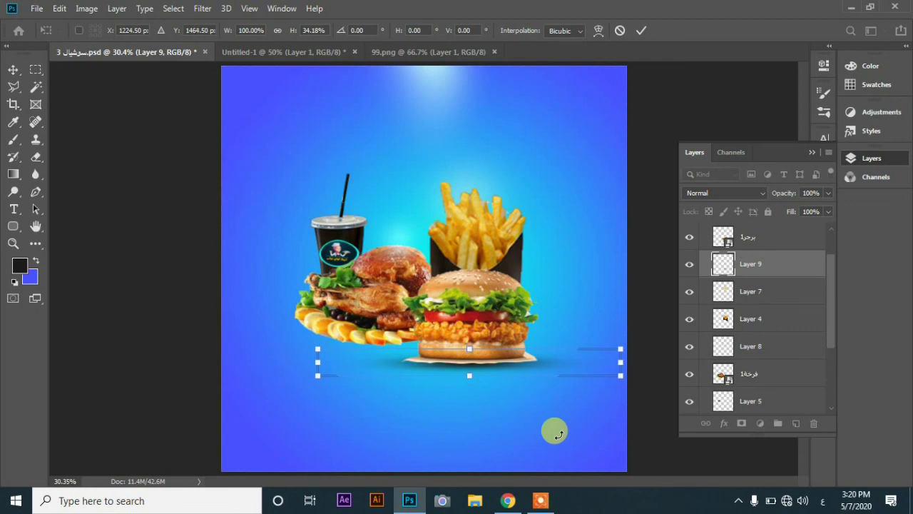
pyautogui.click(641, 31)
# Add a new layer above the chicken and paint another soft near-black spot on the background
pyautogui.click(381, 277)
pyautogui.click(796, 423)
pyautogui.click(13, 140)
pyautogui.click(304, 401)
# Stretch the new dark spot into a wide shadow under the chicken platter and order its layer below the chicken layer
pyautogui.click(11, 72)
pyautogui.moveTo(303, 401)
pyautogui.mouseDown()
pyautogui.moveTo(318, 376)
pyautogui.moveTo(627, 377)
pyautogui.mouseUp()
pyautogui.moveTo(466, 379)
pyautogui.mouseDown()
pyautogui.moveTo(379, 369)
pyautogui.moveTo(377, 348)
pyautogui.mouseUp()
pyautogui.scroll(-2, 754, 369)
pyautogui.moveTo(751, 323); pyautogui.dragTo(751, 351)
pyautogui.moveTo(329, 353)
pyautogui.mouseDown()
pyautogui.moveTo(326, 346)
pyautogui.moveTo(334, 350)
pyautogui.mouseUp()
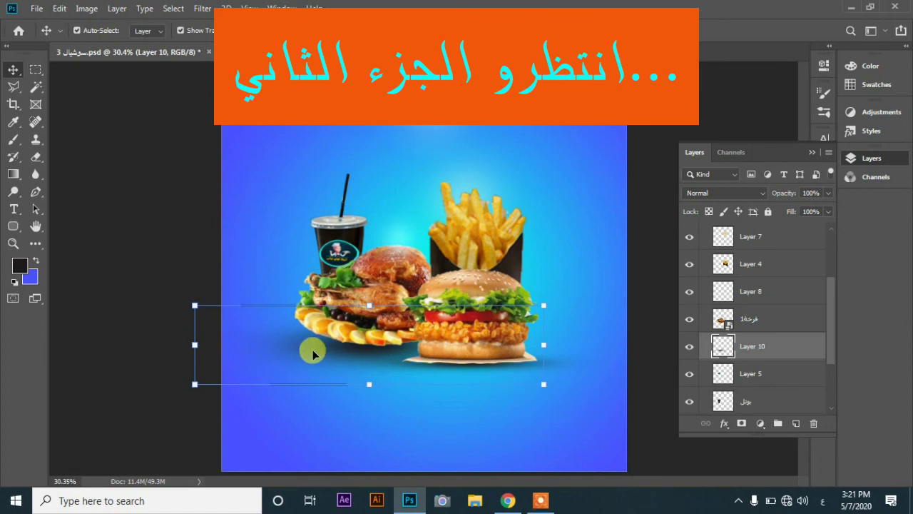